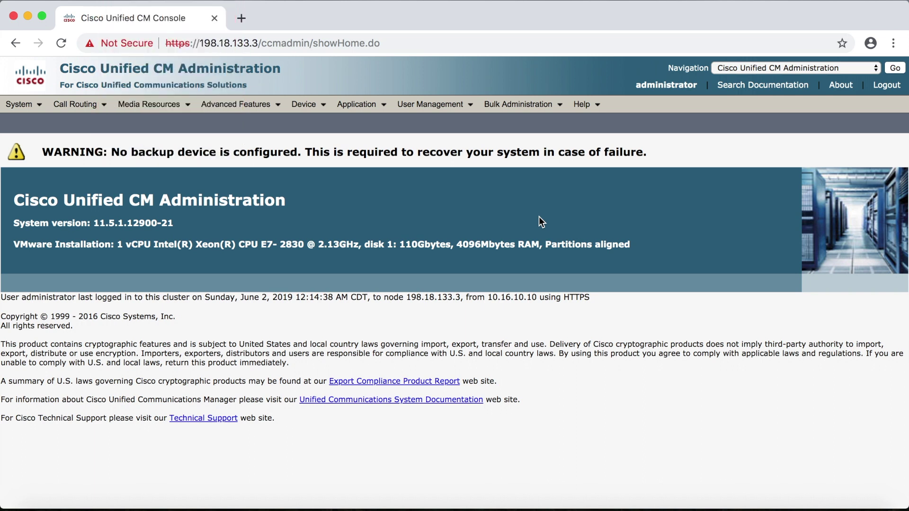
- Go to User Management > End User and start a new end user with Add New
click(454, 105)
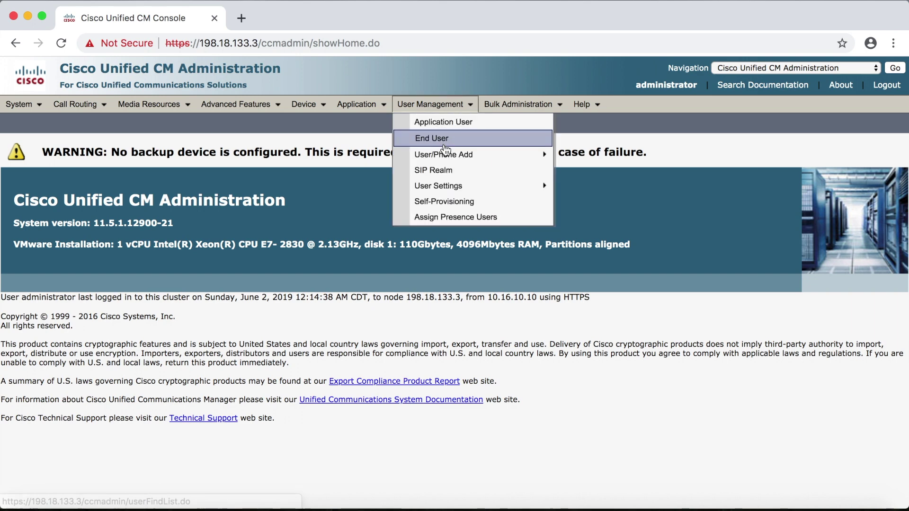
click(445, 148)
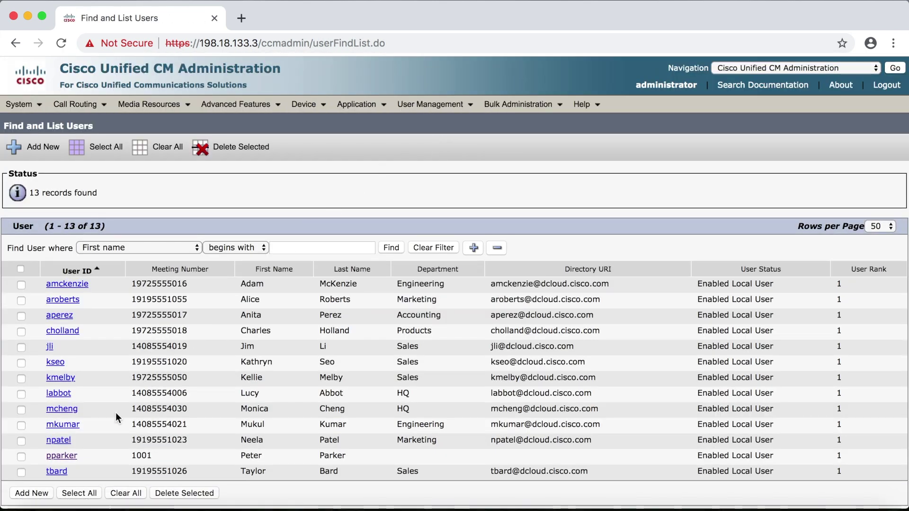
click(38, 495)
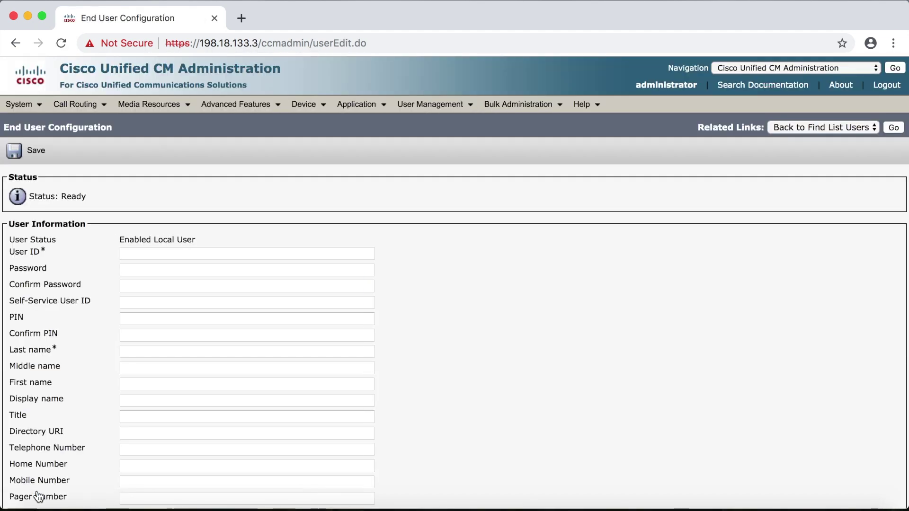
- Enter the new user's user ID and password, and confirm the password
click(140, 254)
text(dbanner)
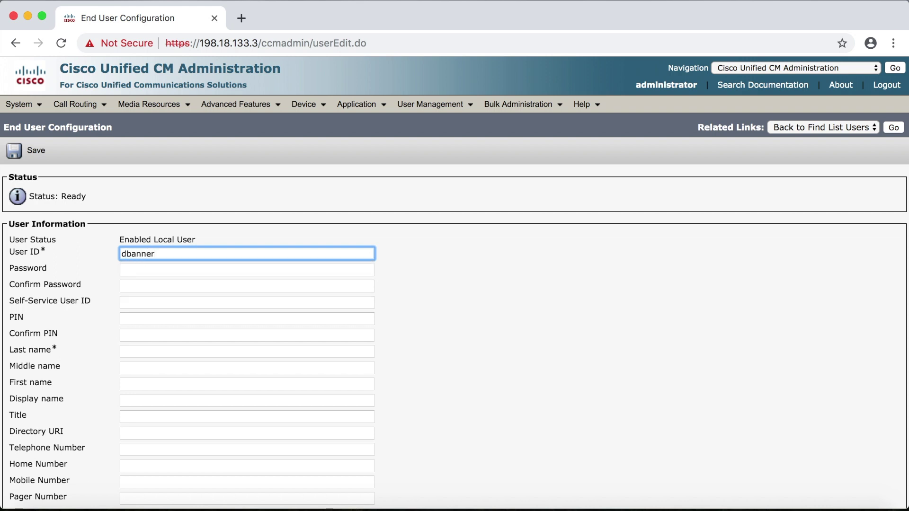
click(139, 270)
text(cisco)
click(140, 282)
text(cisco)
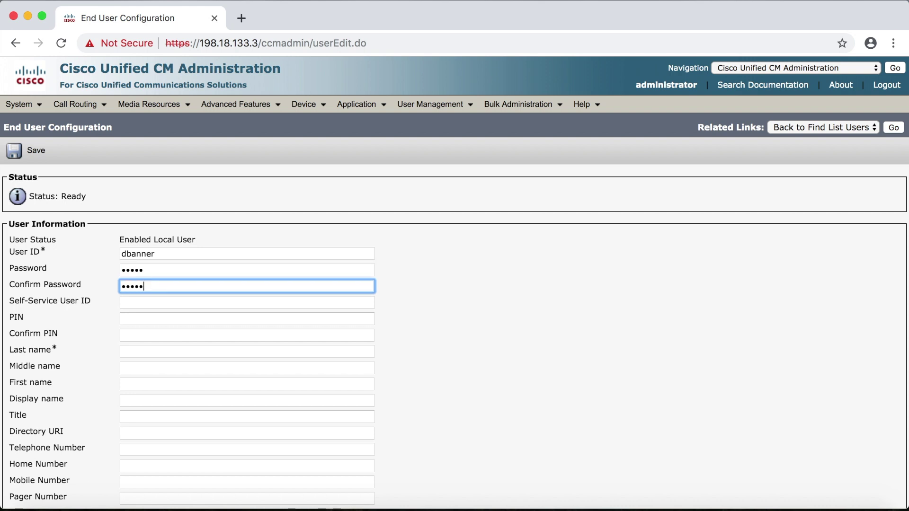
- Fill in the user's last and first names and save the end user
click(131, 350)
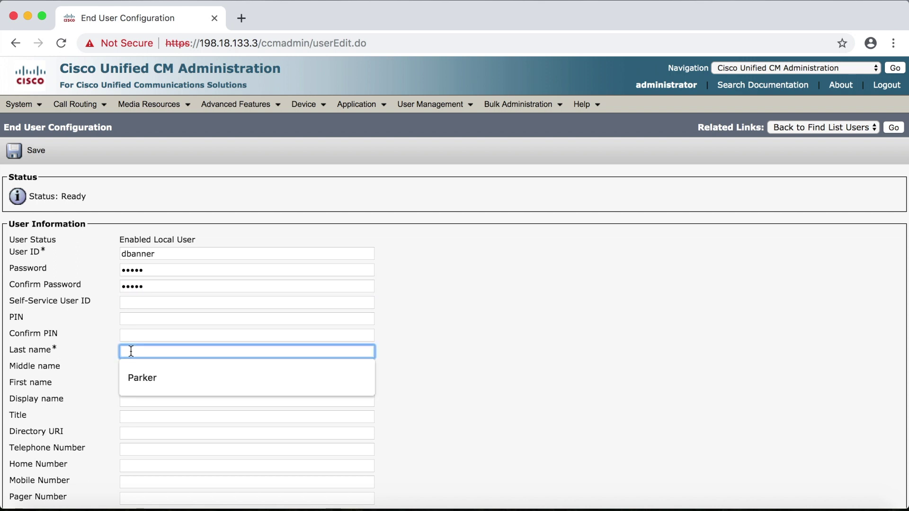
text(Banner)
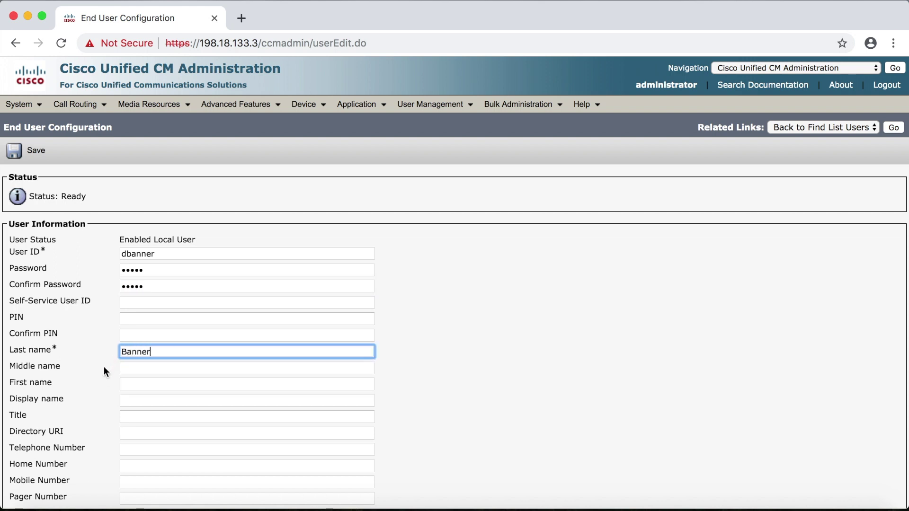
click(124, 384)
text(David)
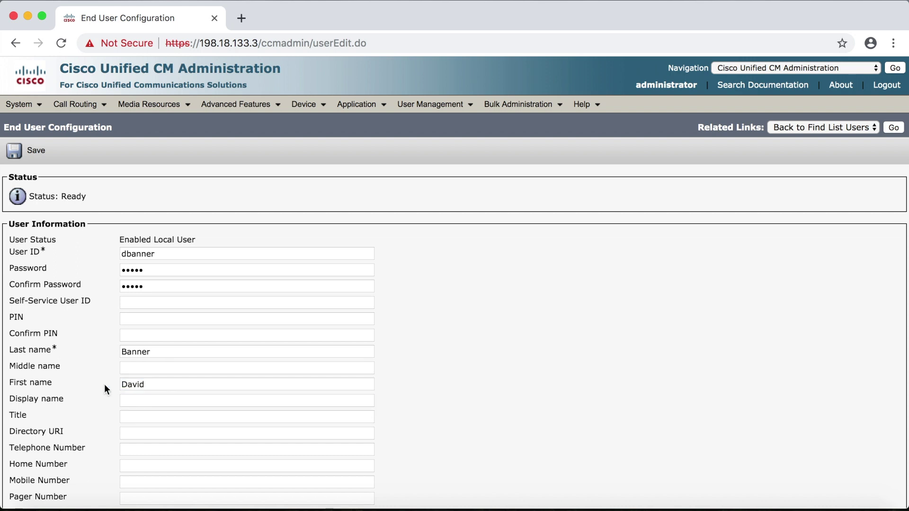
scroll(104, 384, down, 10)
scroll(104, 384, down, 3)
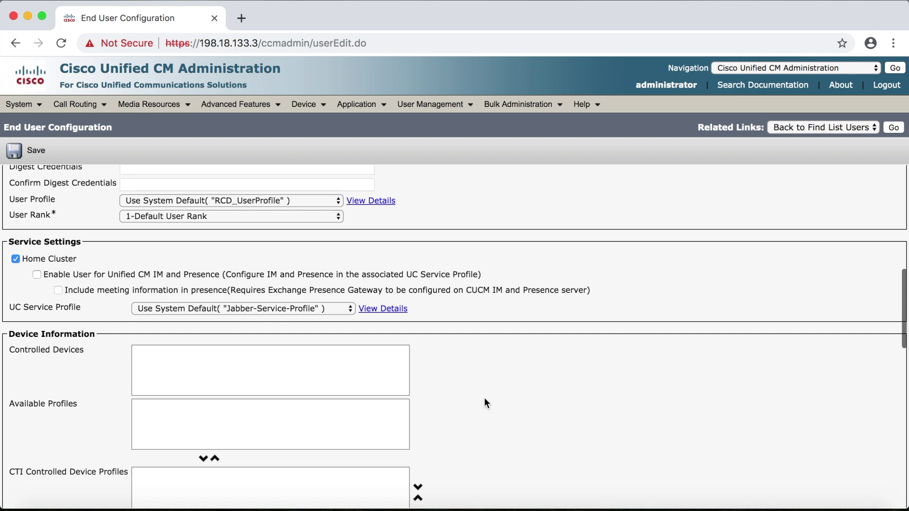
click(35, 151)
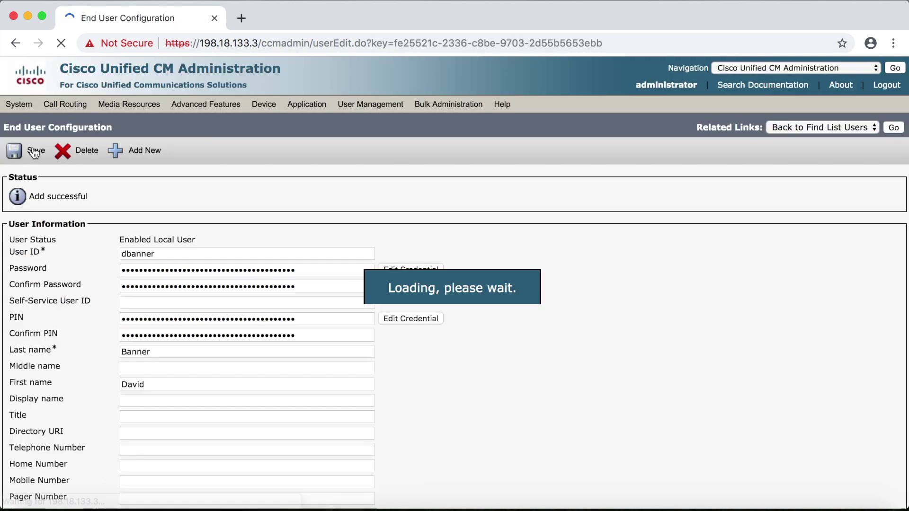
scroll(385, 391, down, 10)
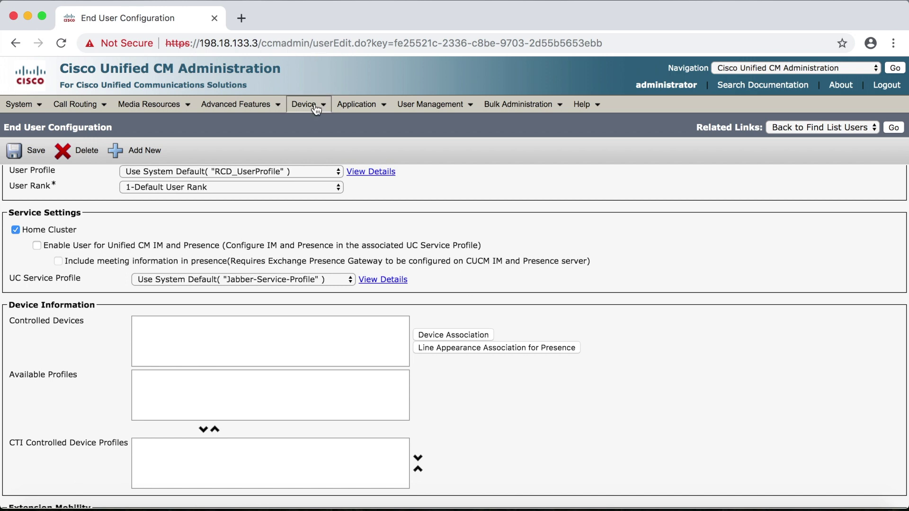
- From Device > Phone, add a new Cisco Unified Client Services Framework phone and continue
mouse_move(305, 105)
click(327, 171)
scroll(327, 174, down, 1)
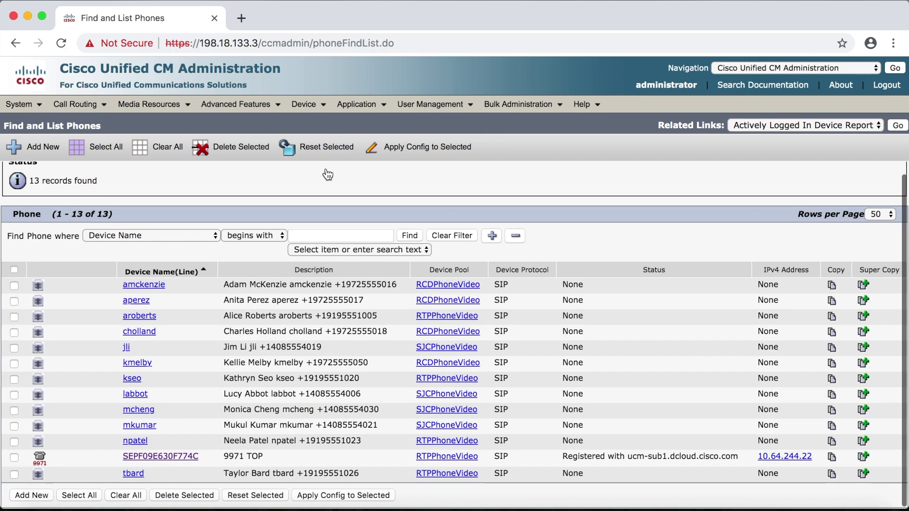
click(33, 495)
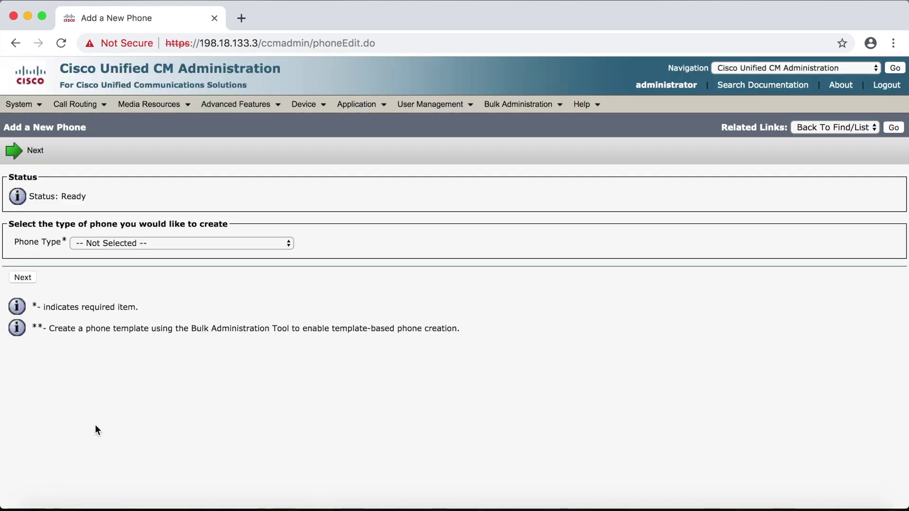
click(220, 242)
scroll(202, 396, down, 15)
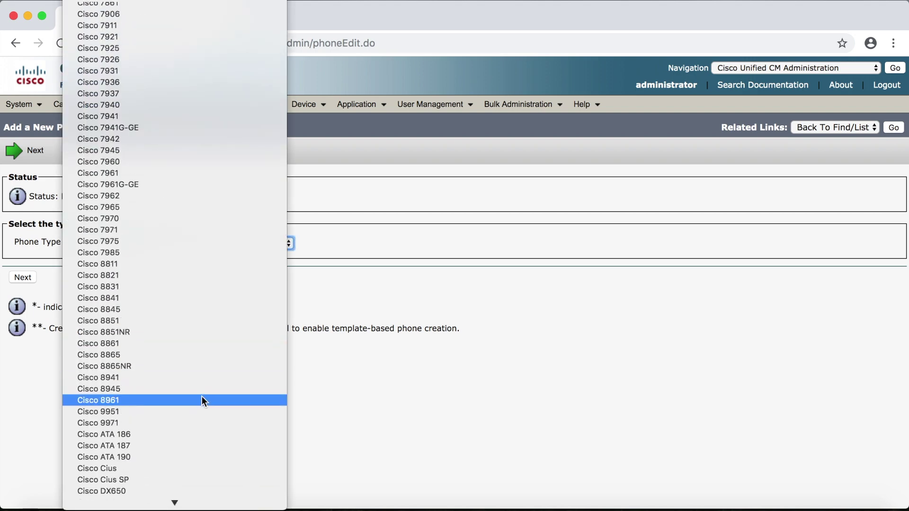
scroll(201, 396, down, 10)
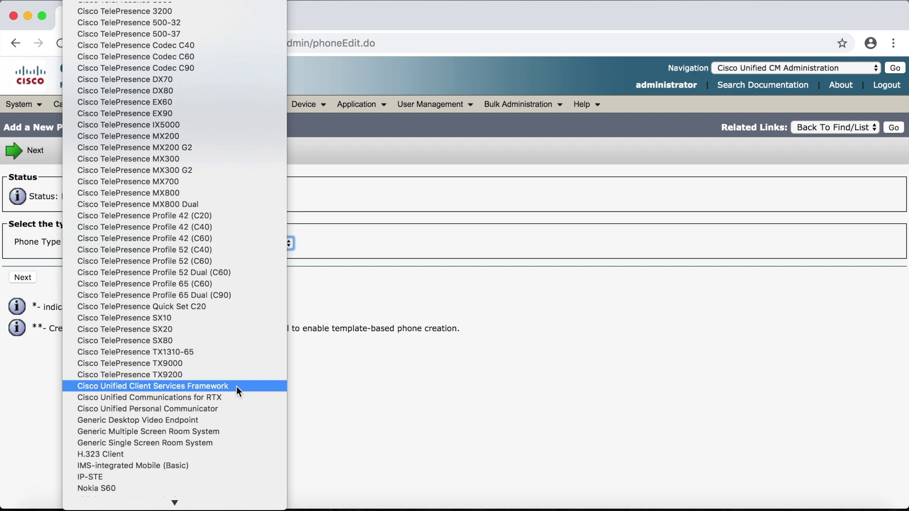
click(237, 386)
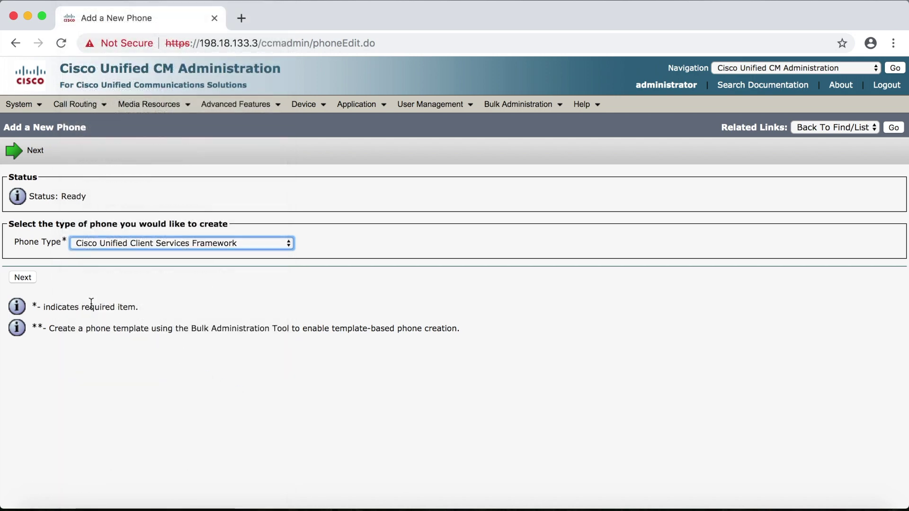
click(27, 279)
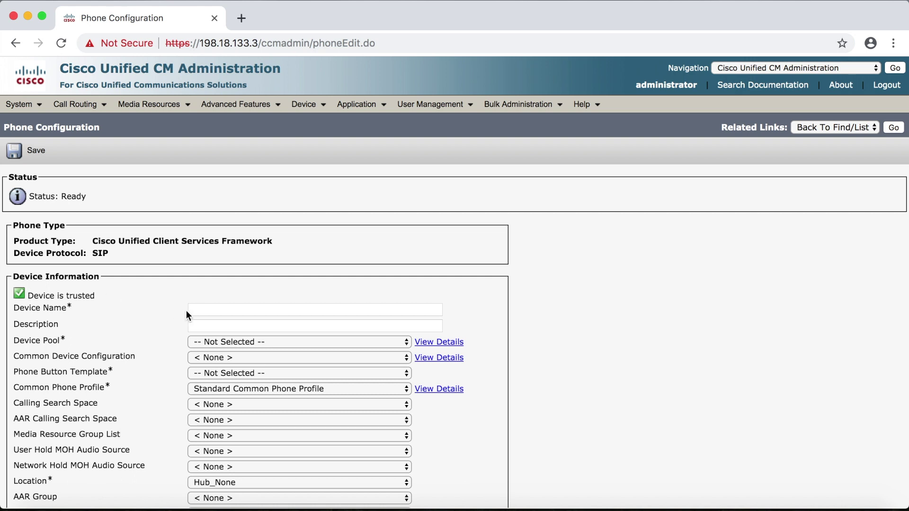
- Name the phone JabberBanner and give it a description identifying its Jabber user
click(203, 309)
text(JabberBanner)
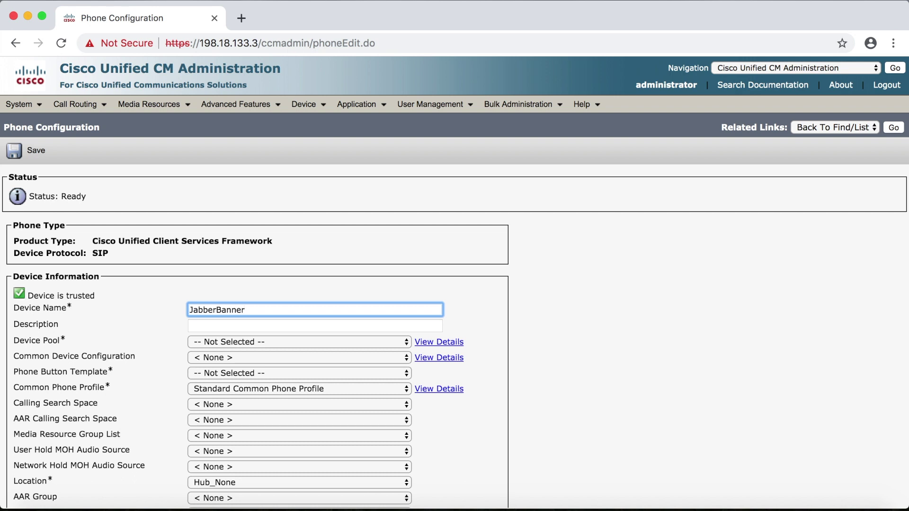
click(196, 327)
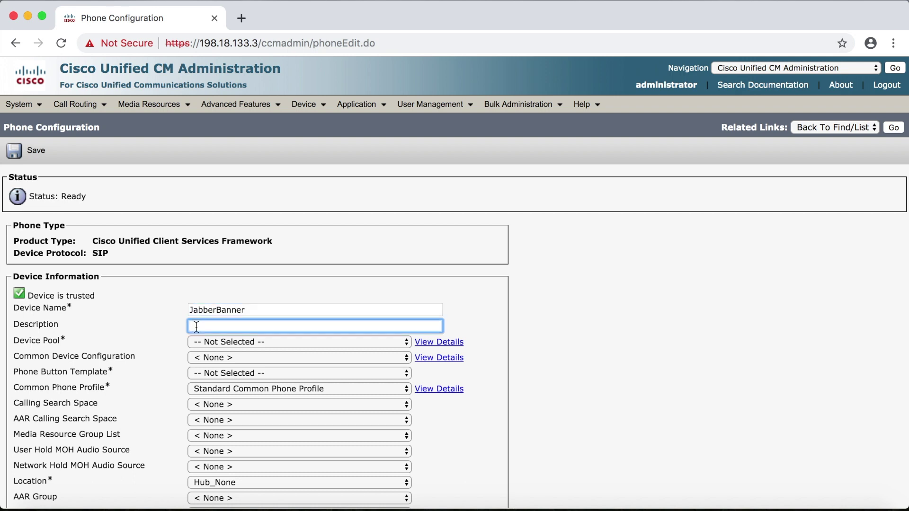
text(Jabber for David Banner)
- Set device pool RTPPhoneVideo and the Standard Client Services Framework template, with the new user as owner
click(224, 341)
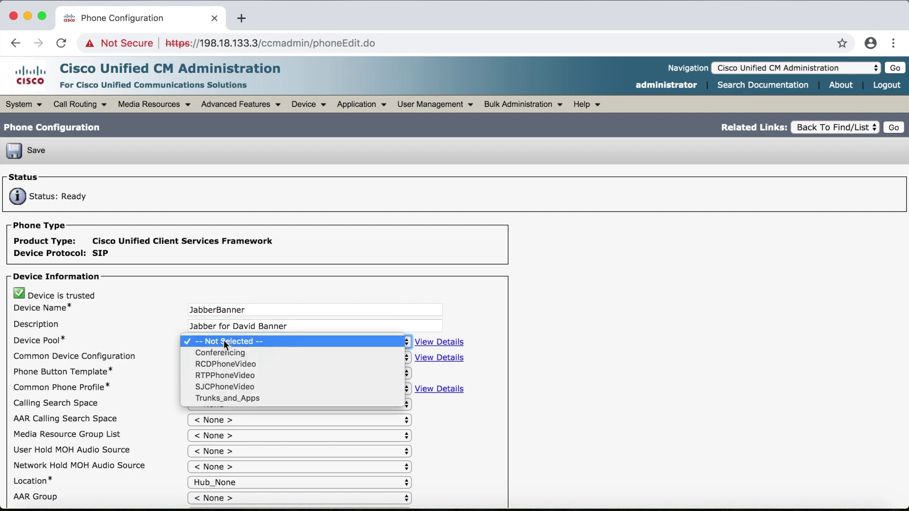
click(257, 376)
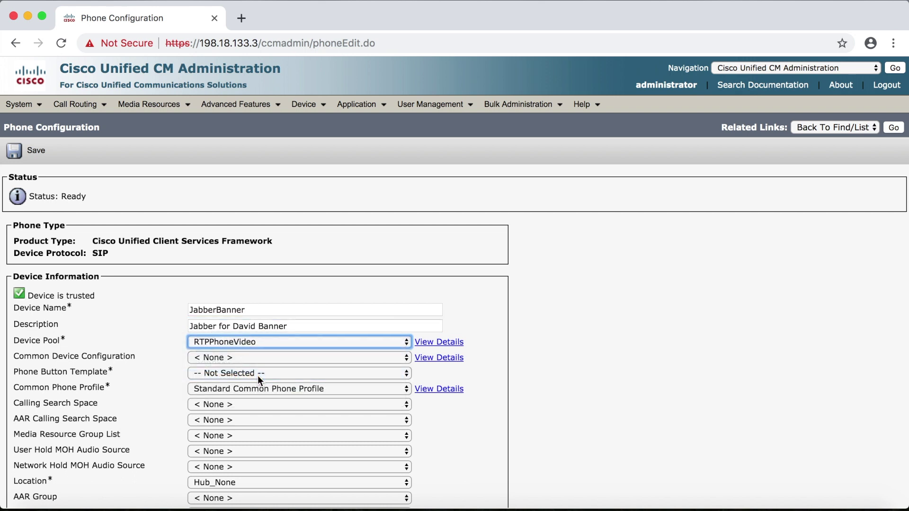
click(258, 374)
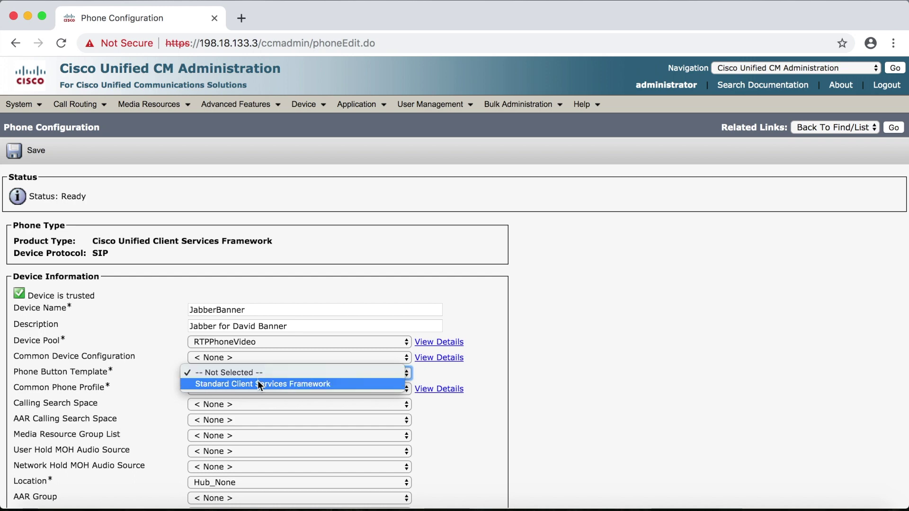
click(257, 384)
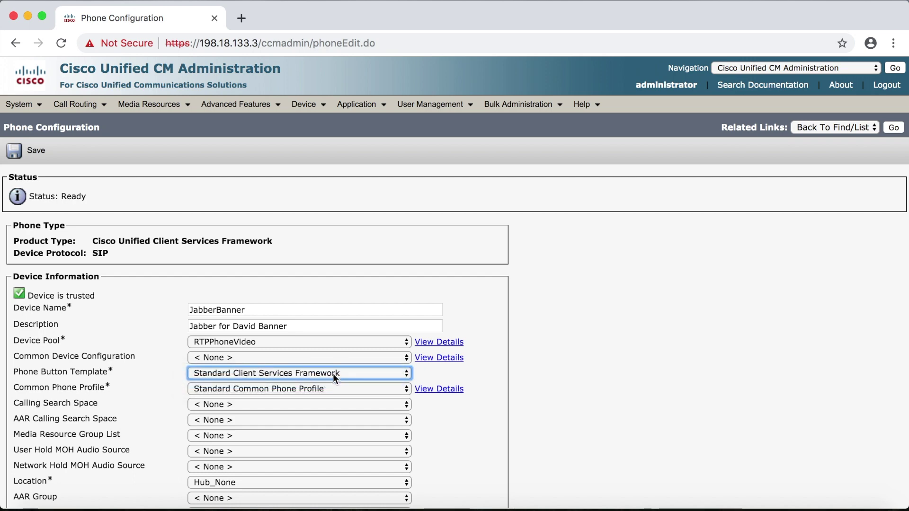
scroll(333, 374, down, 5)
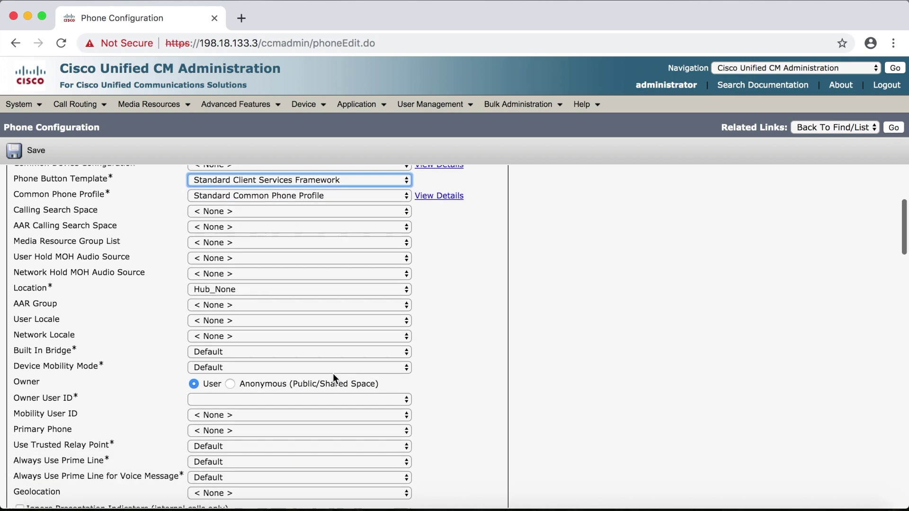
scroll(334, 374, down, 1)
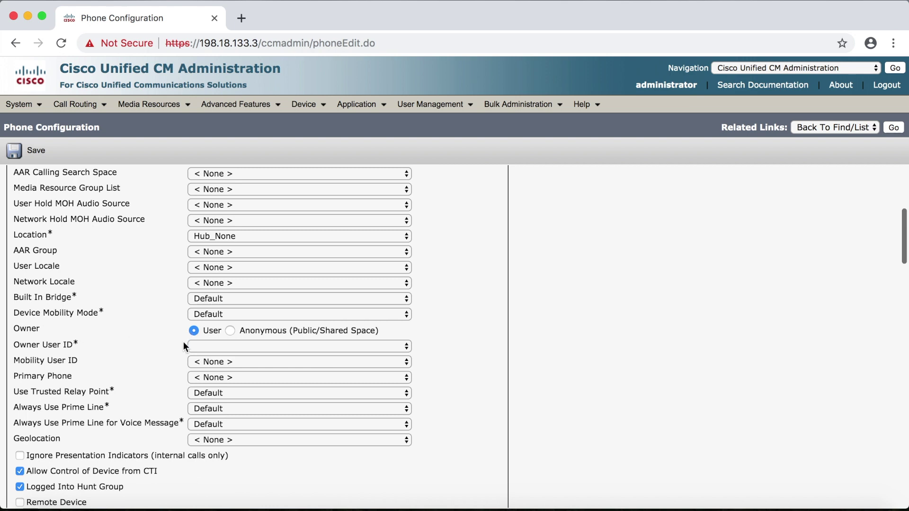
click(217, 346)
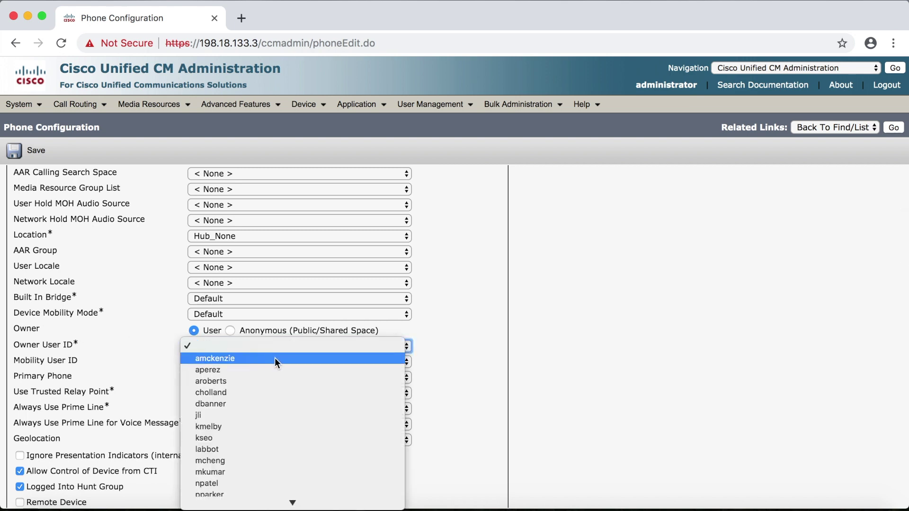
click(277, 404)
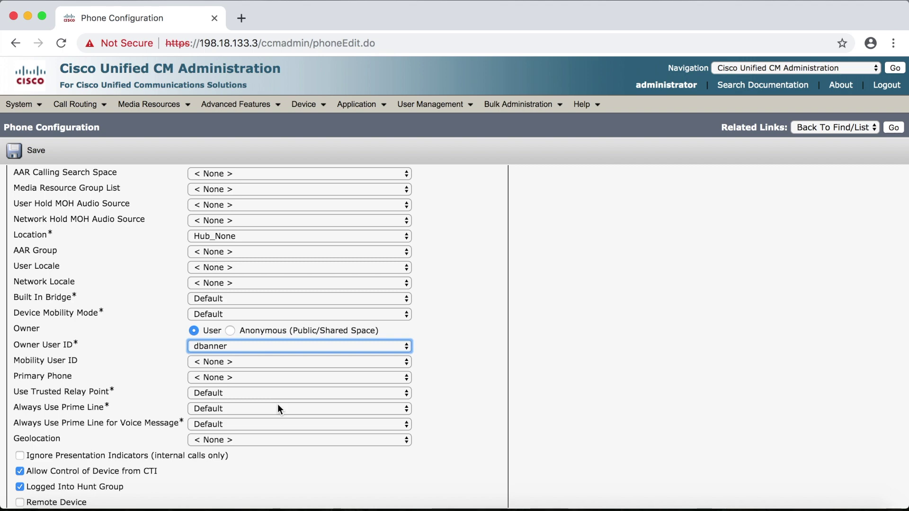
- Apply the Client Services Framework Standard SIP Non-Secure security profile and Jabber-SIP-Profile, then save
scroll(277, 405, down, 5)
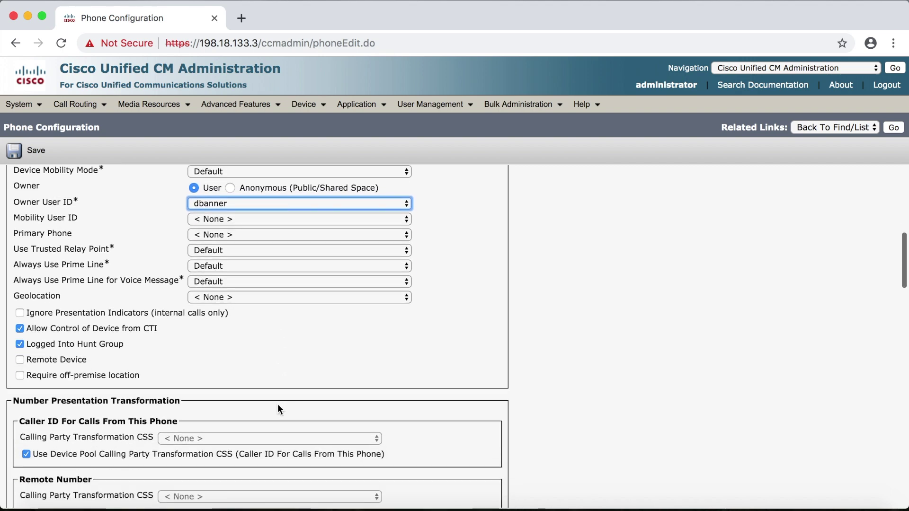
scroll(278, 409, down, 7)
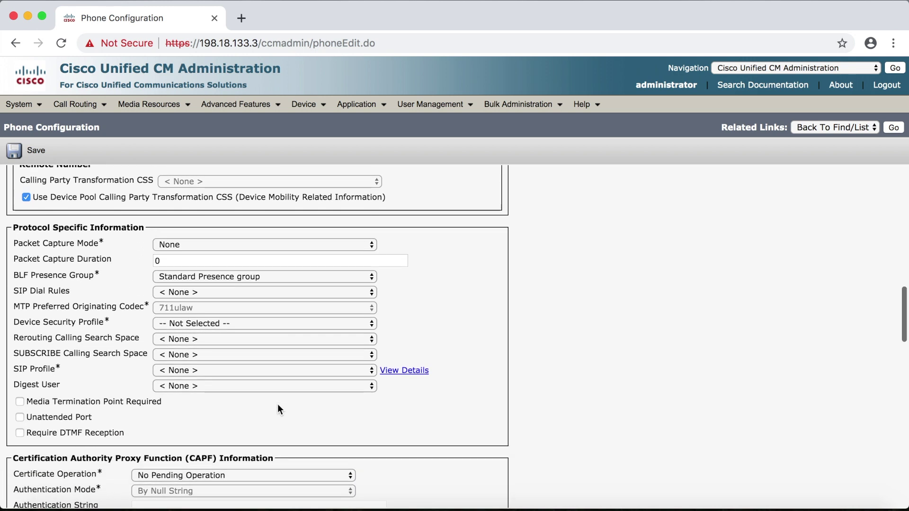
click(320, 323)
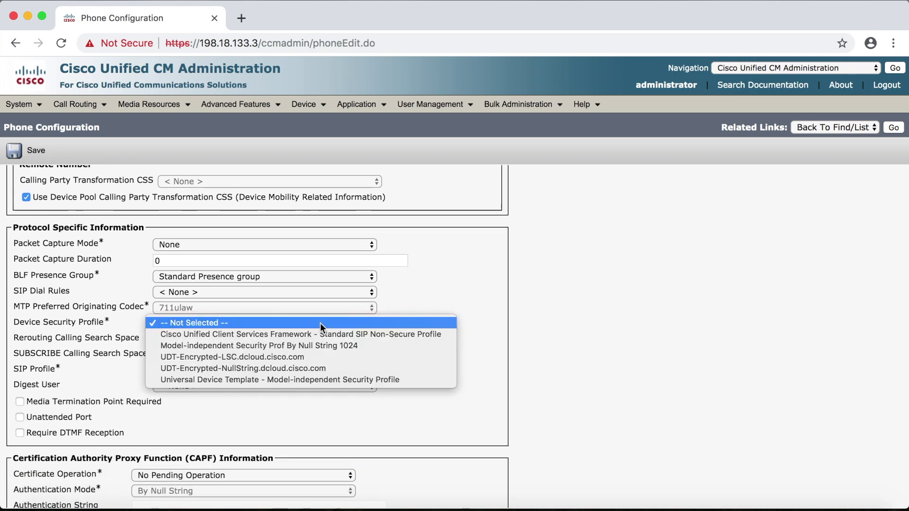
click(331, 333)
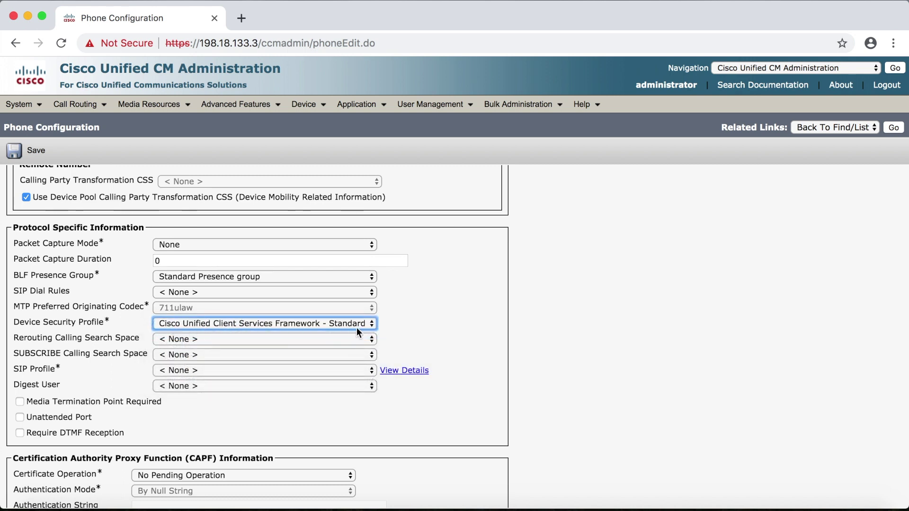
click(297, 372)
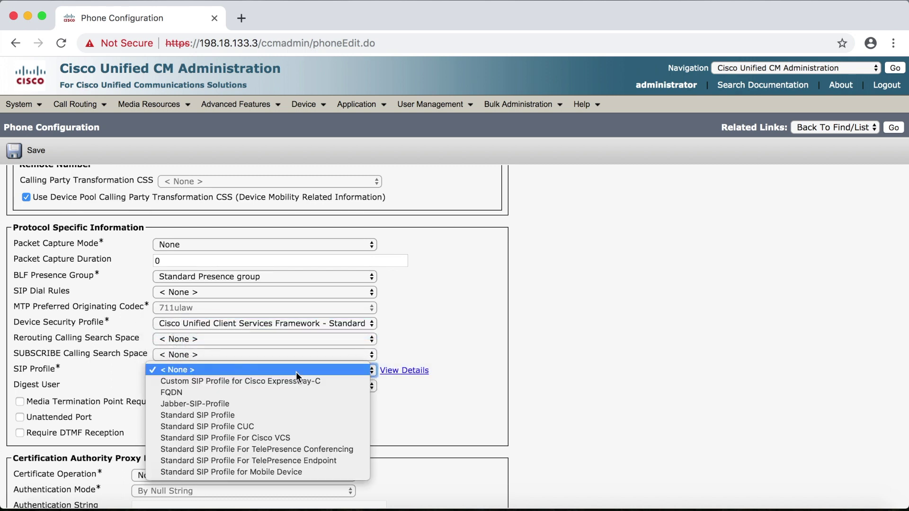
click(283, 403)
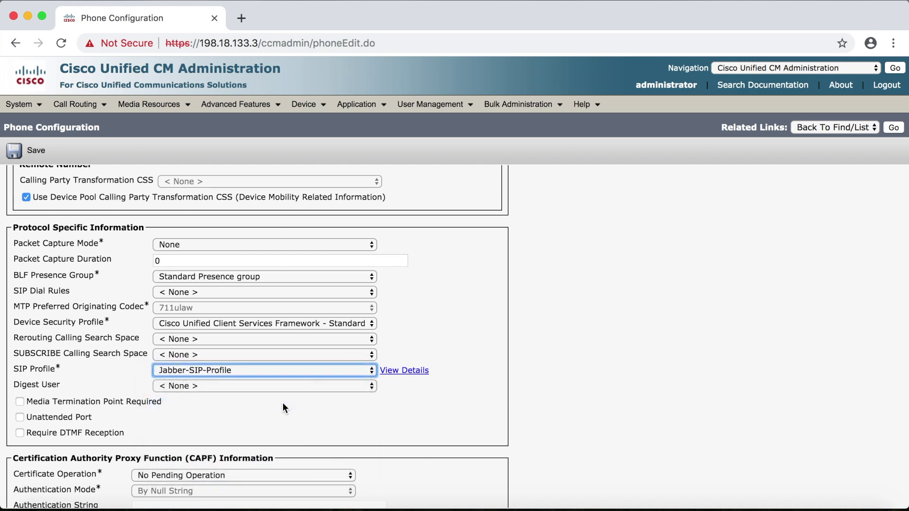
click(29, 152)
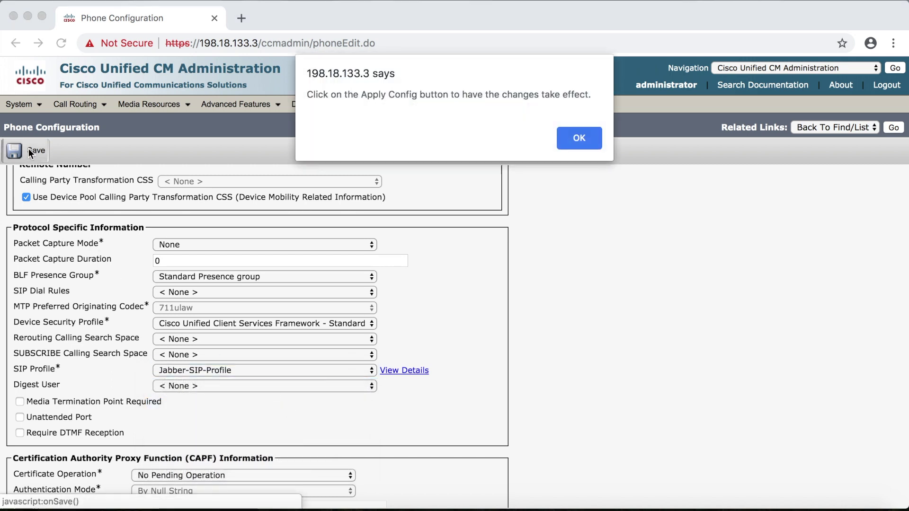
click(582, 133)
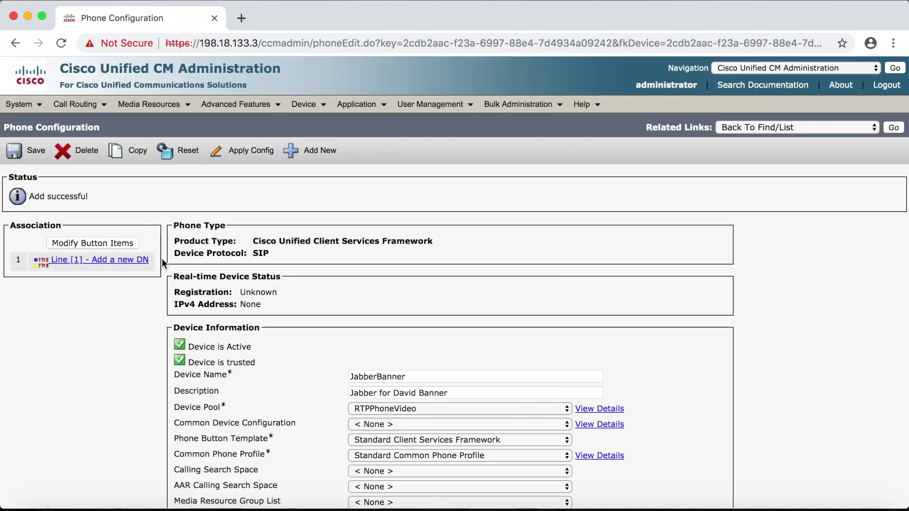
- Add directory number 1005 on Line 1 and save it
click(96, 262)
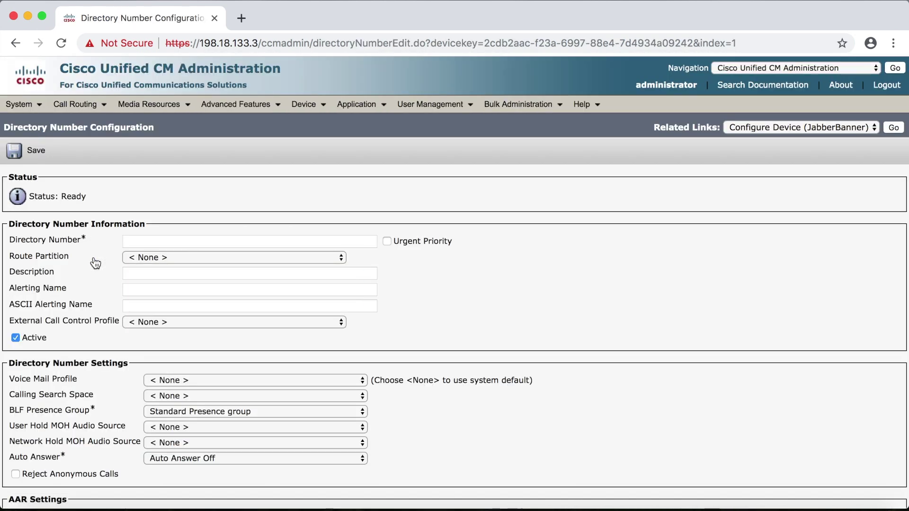
click(150, 241)
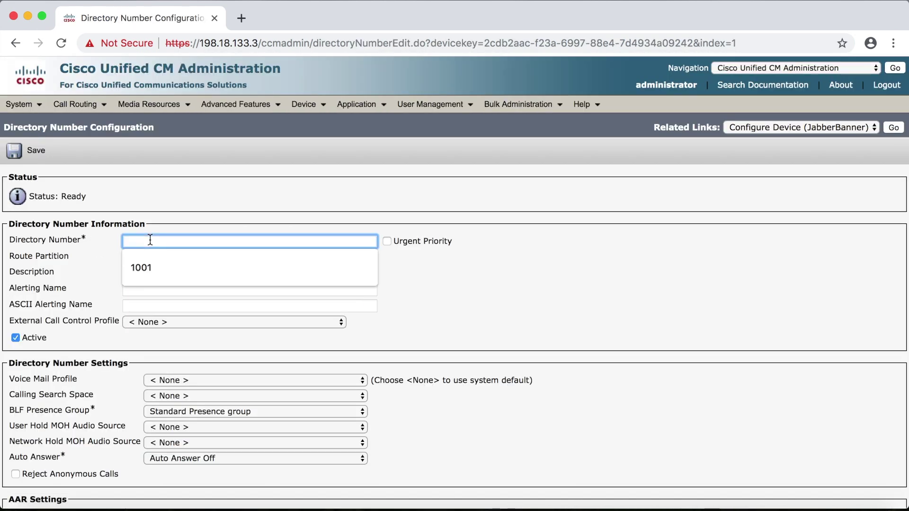
text(1005)
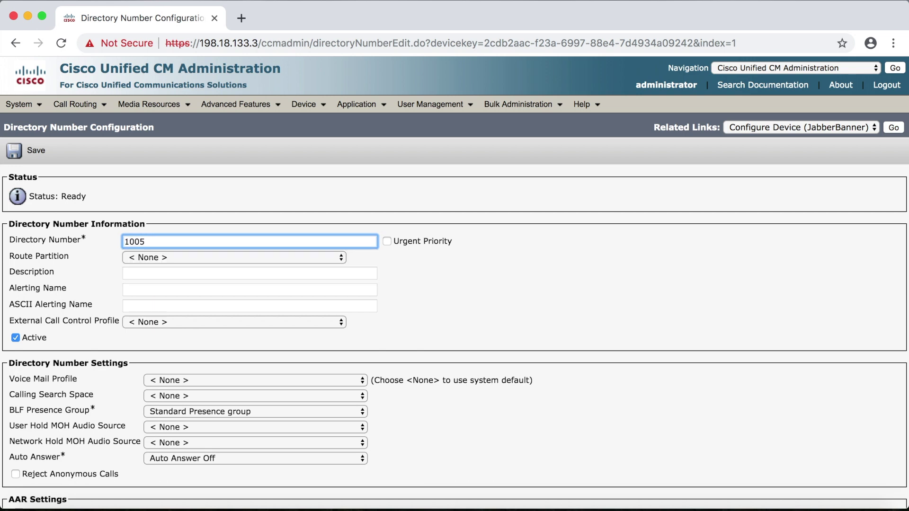
key(Tab)
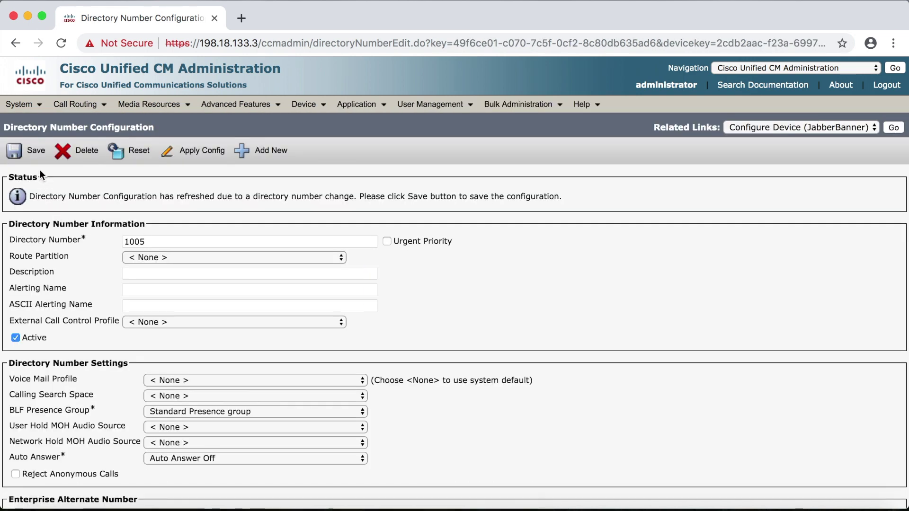
click(35, 151)
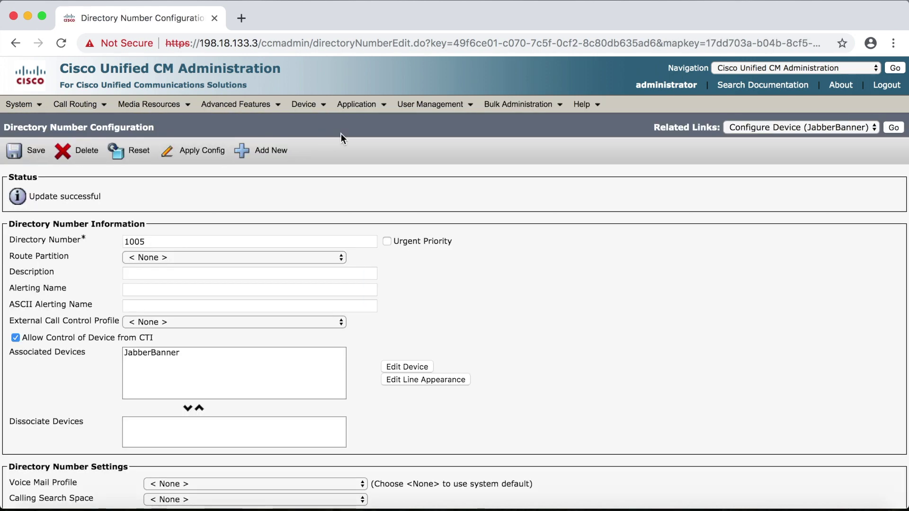
- Open the new user's record from the End User list
mouse_move(426, 104)
click(437, 140)
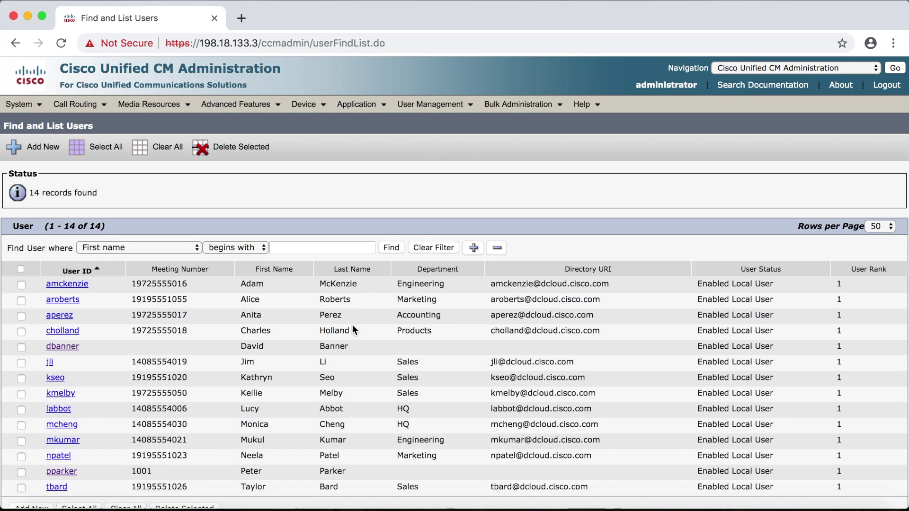
click(63, 348)
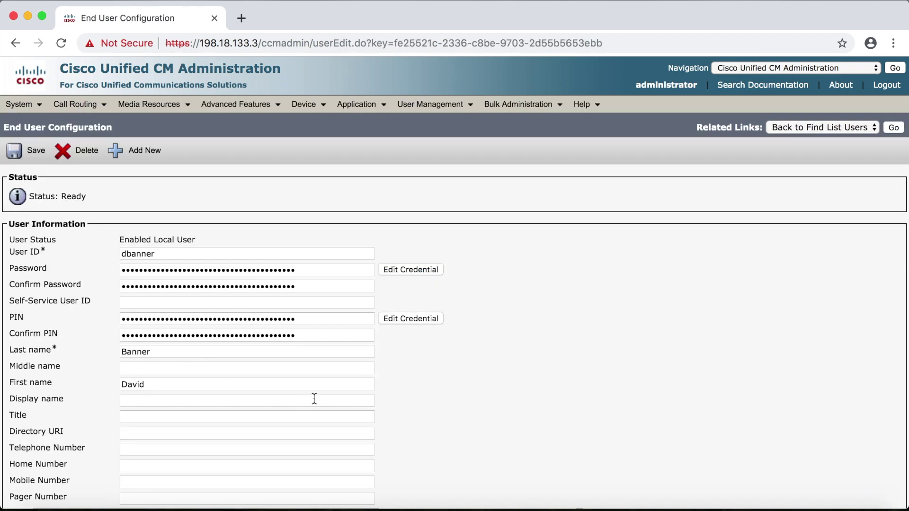
- Associate the JabberBanner device with this user through Device Association and save
scroll(345, 393, down, 10)
scroll(345, 393, down, 2)
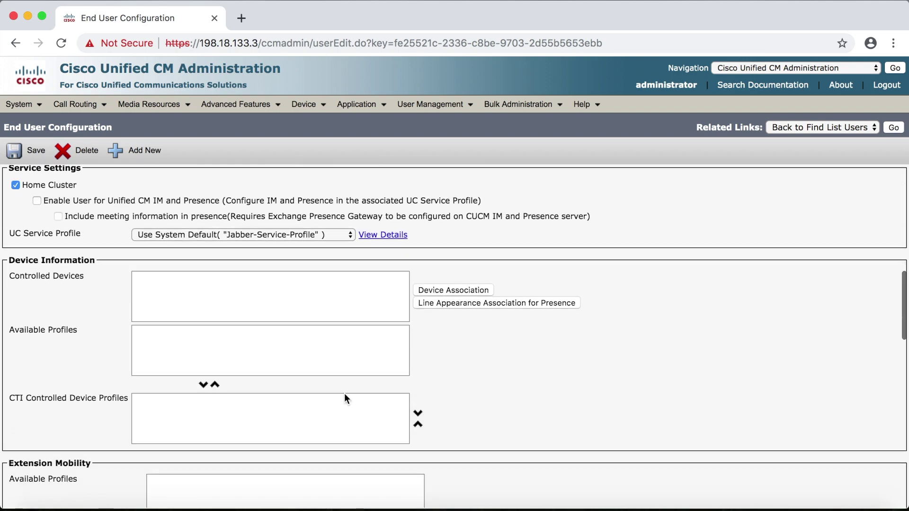
click(455, 291)
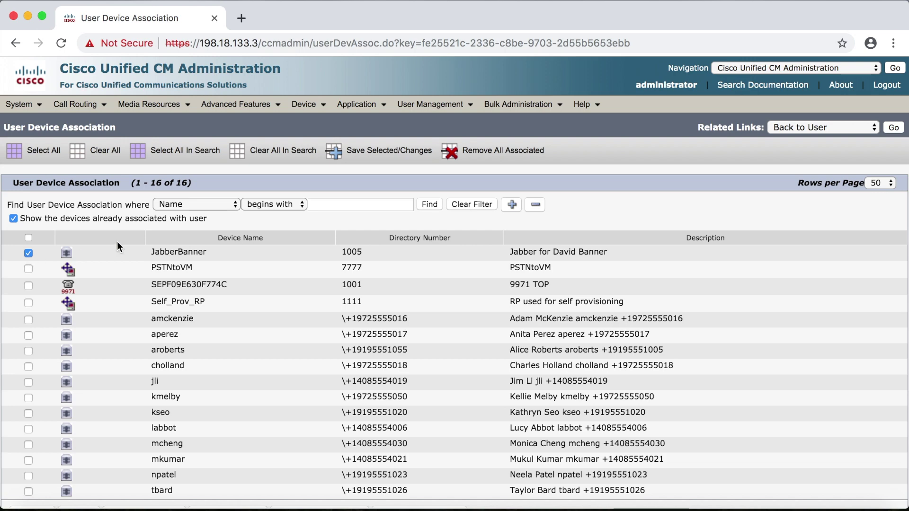
click(370, 156)
- Back on the user, enable Unified CM IM and Presence with Jabber-Service-Profile
click(893, 127)
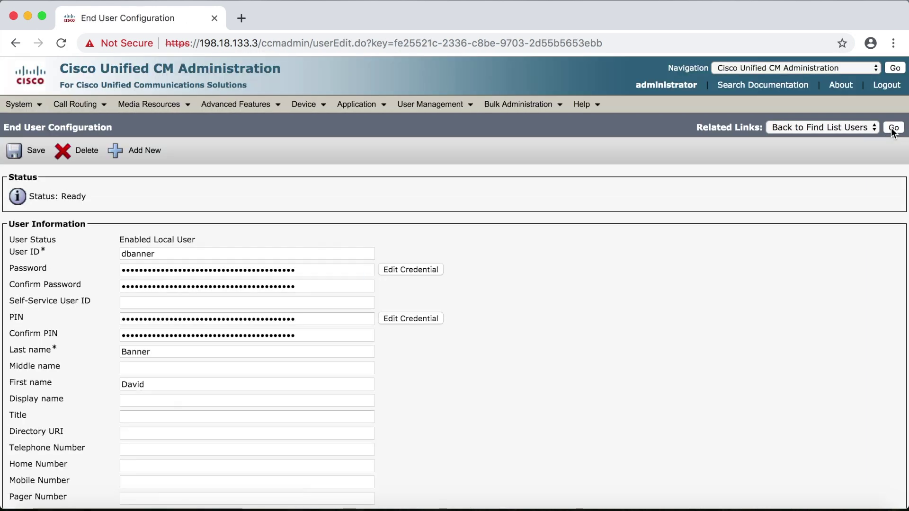
scroll(403, 278, down, 10)
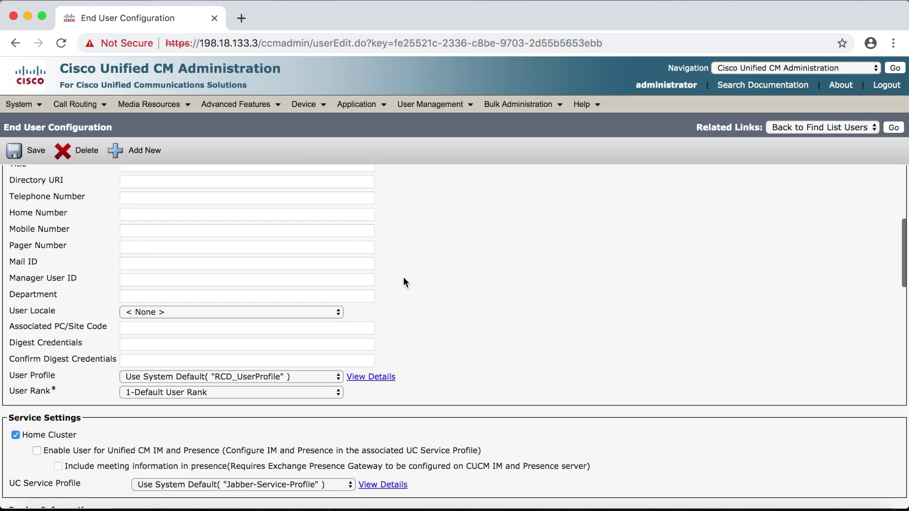
scroll(404, 277, down, 5)
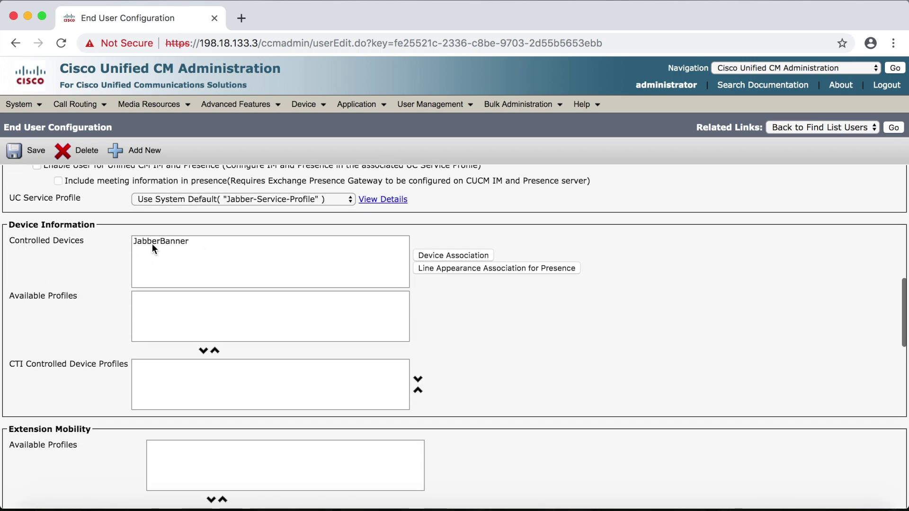
scroll(175, 250, up, 3)
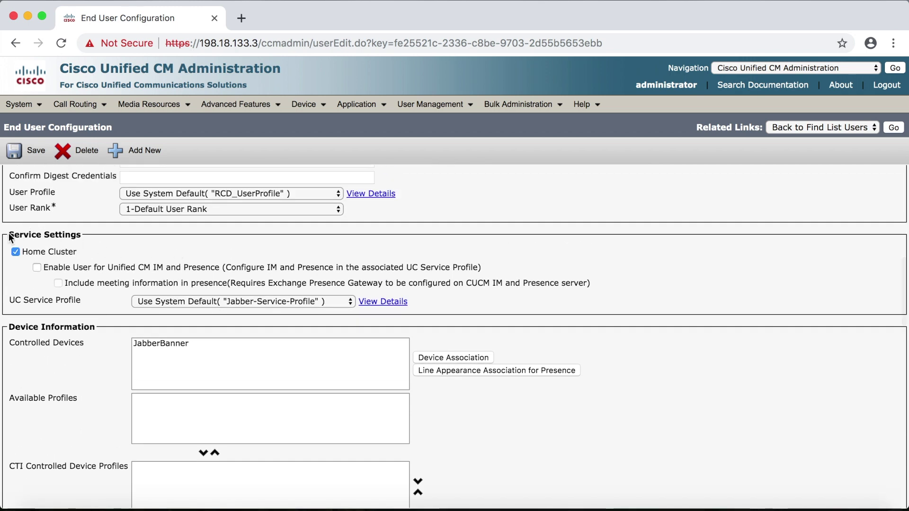
click(37, 267)
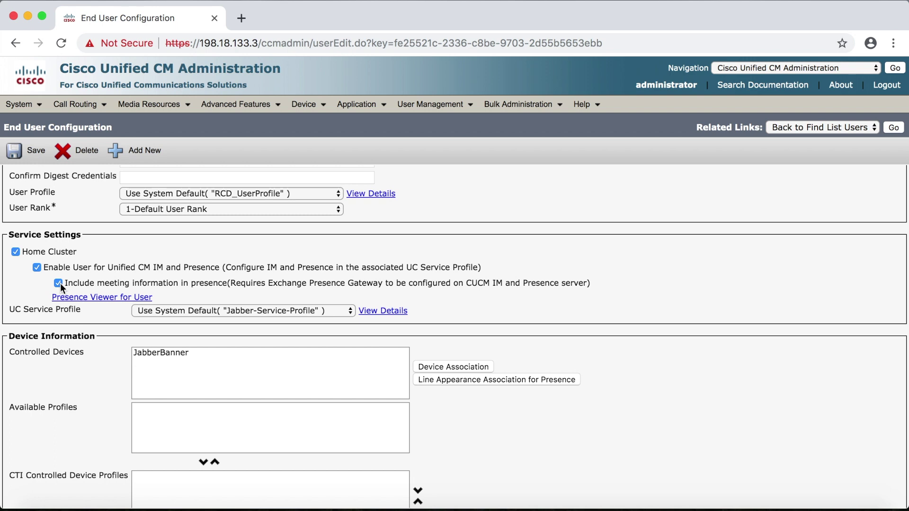
click(208, 311)
click(209, 321)
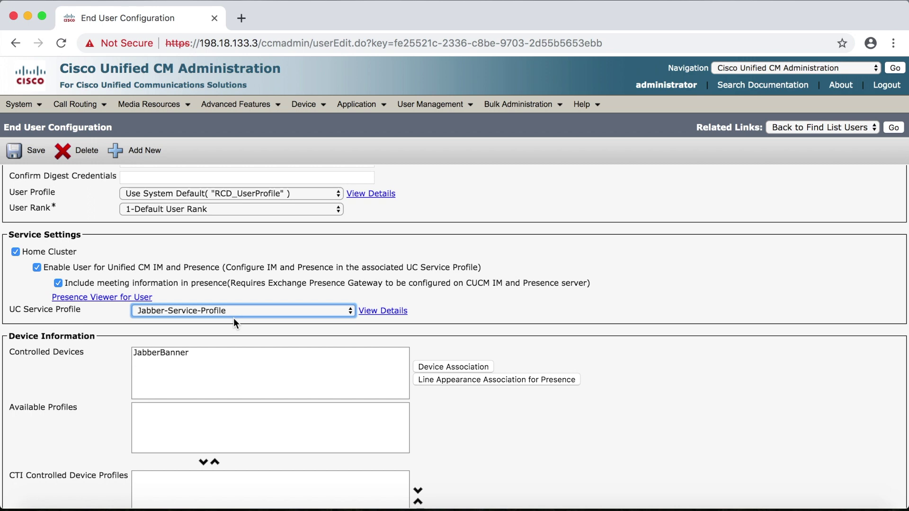
- Set the primary extension to 1005 and save the user
scroll(234, 319, down, 6)
scroll(234, 318, down, 4)
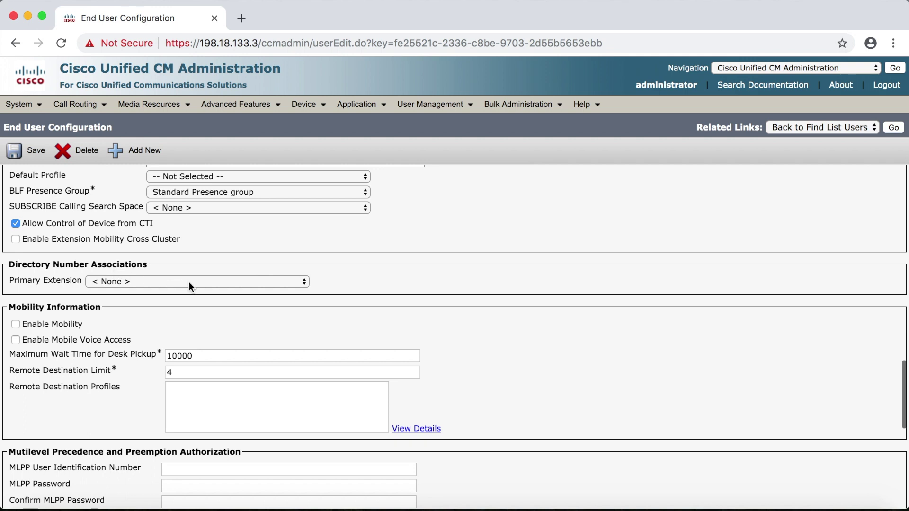
click(189, 280)
click(188, 289)
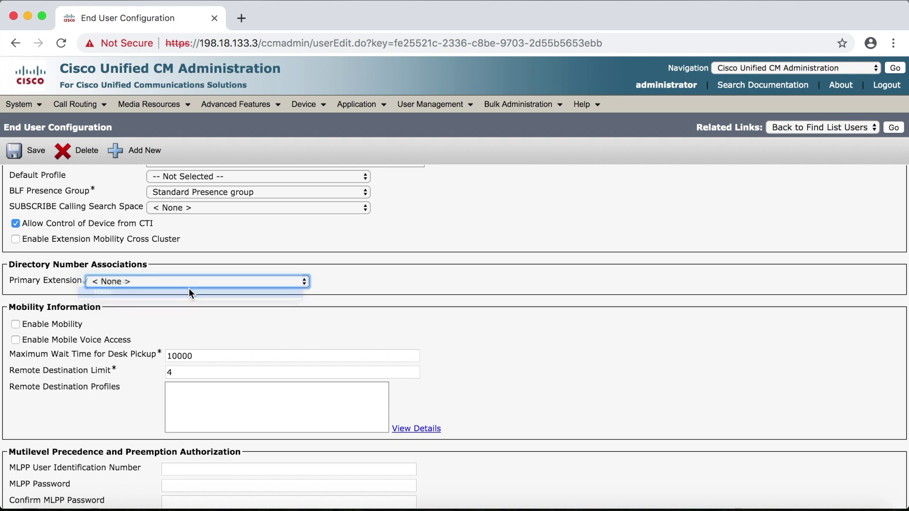
click(39, 154)
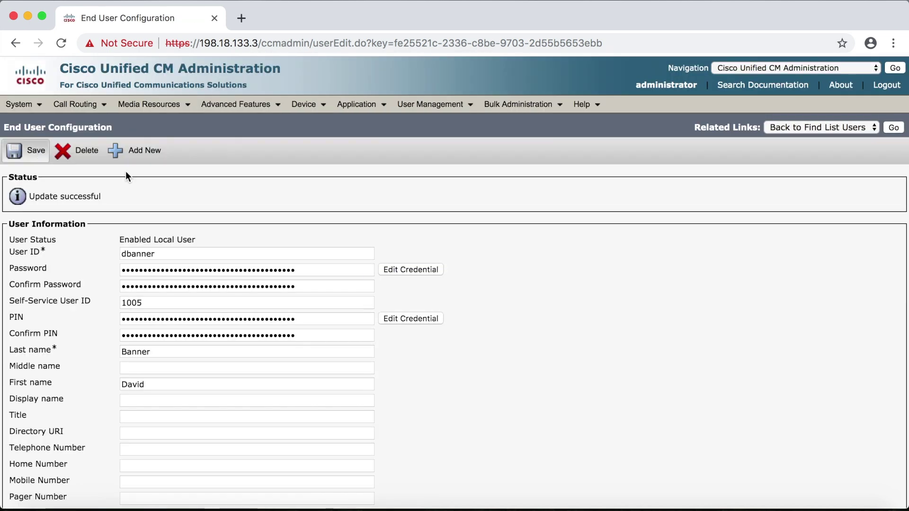
- Launch Cisco Jabber and enter the new user's sign-in e-mail address
click(665, 510)
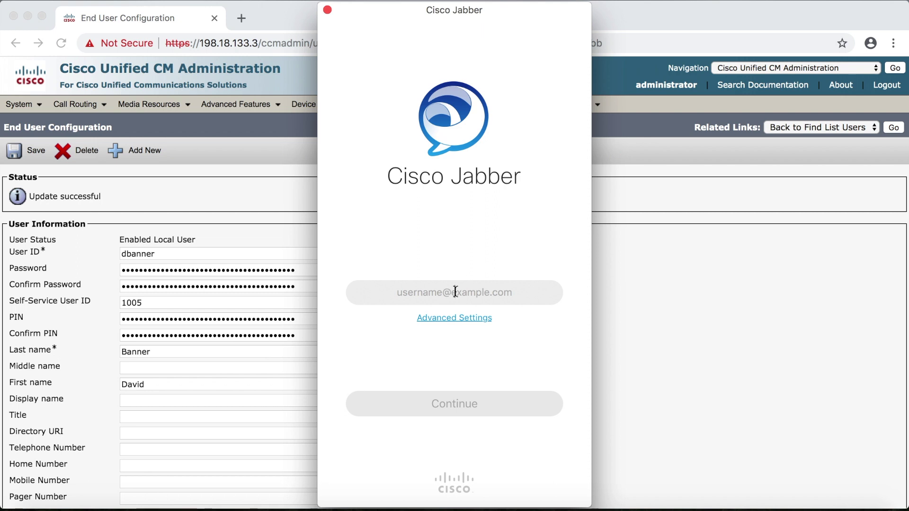
click(455, 291)
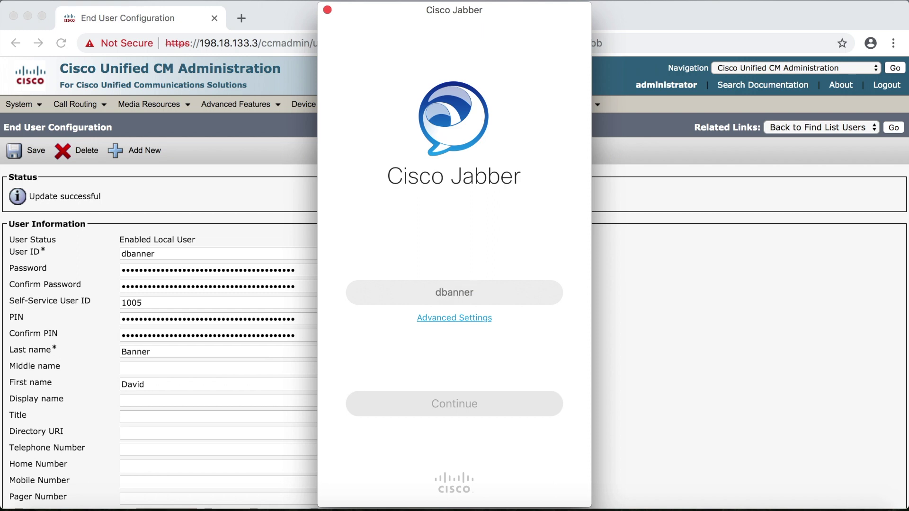
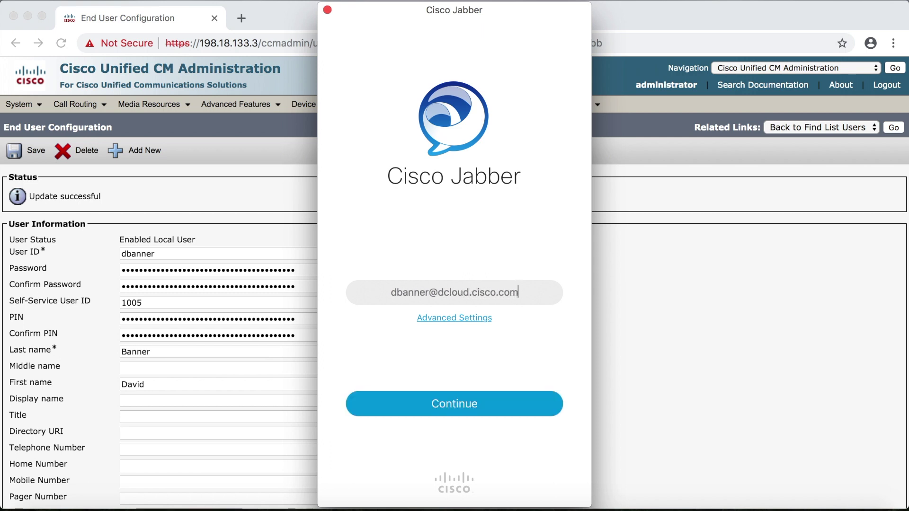
click(469, 410)
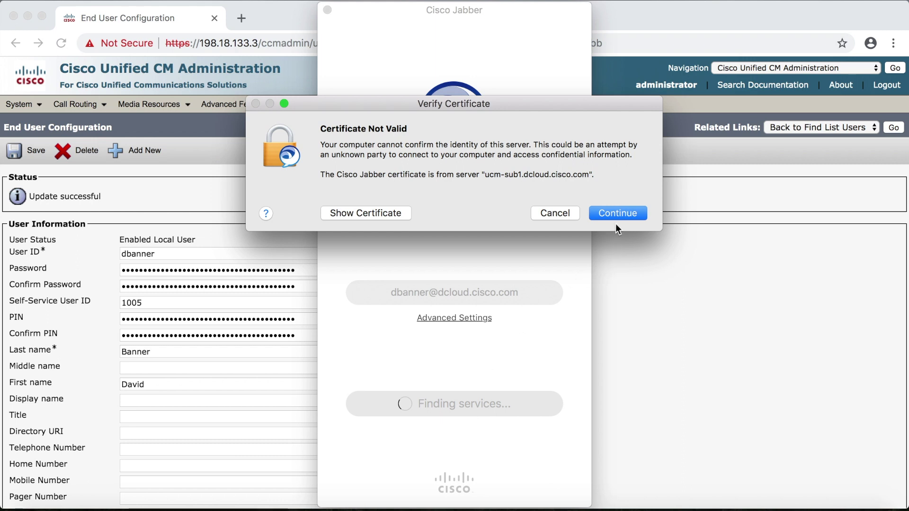
- Accept the certificate warnings, enter the account password, and sign in
click(618, 214)
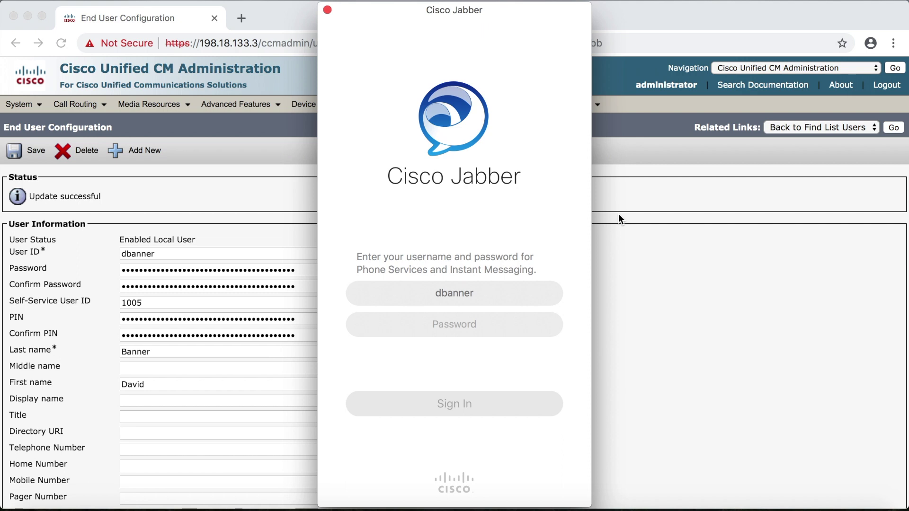
text(•••••)
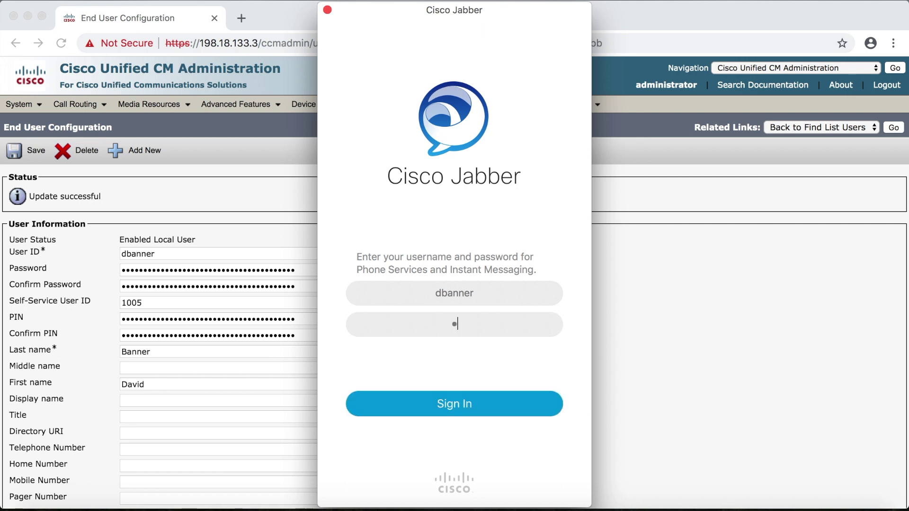
click(452, 401)
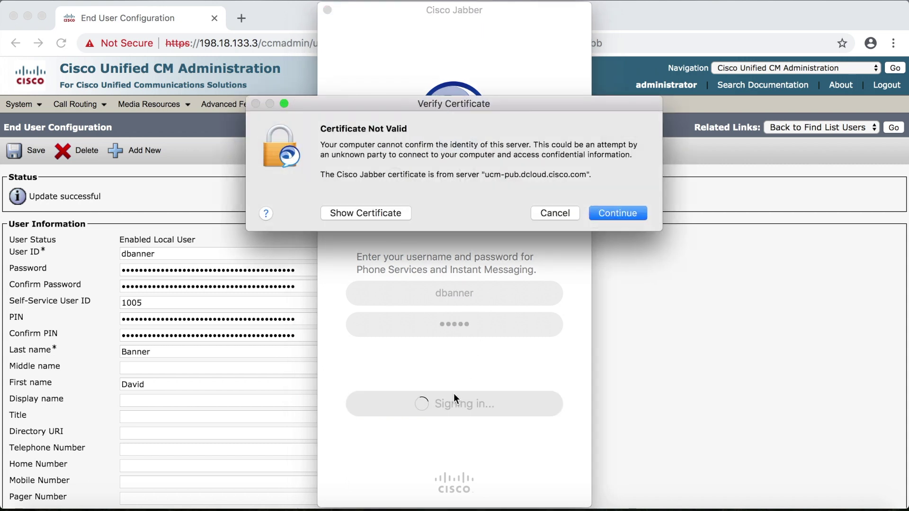
click(620, 214)
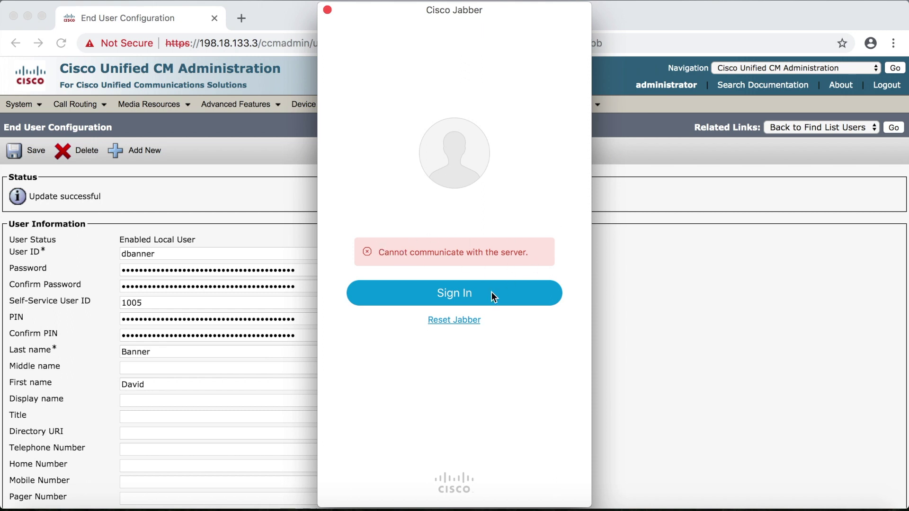
- Reset Jabber, use Cisco IM & Presence with login server 198.18.133.4, and re-enter the sign-in address
click(469, 320)
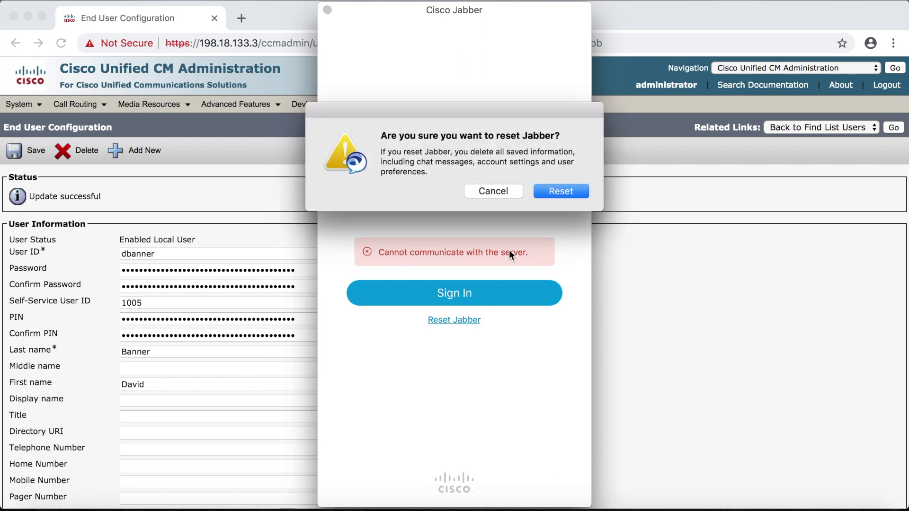
click(558, 191)
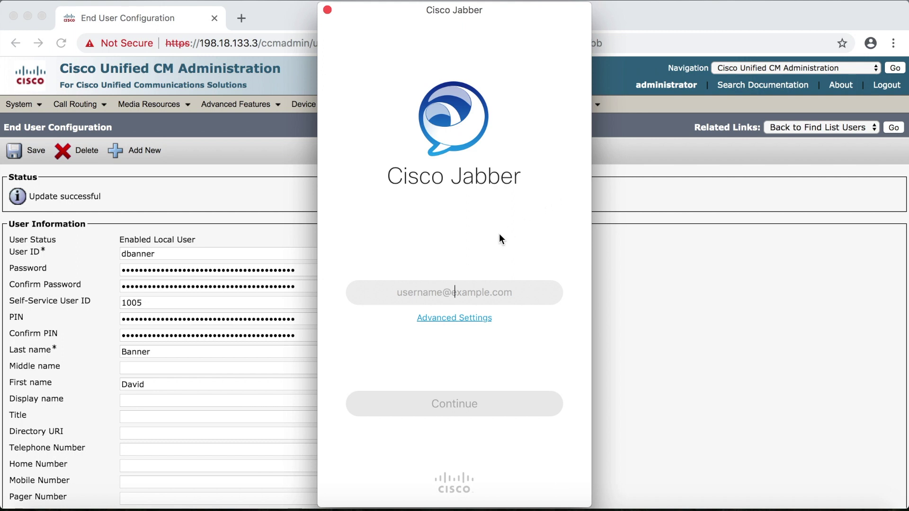
click(474, 318)
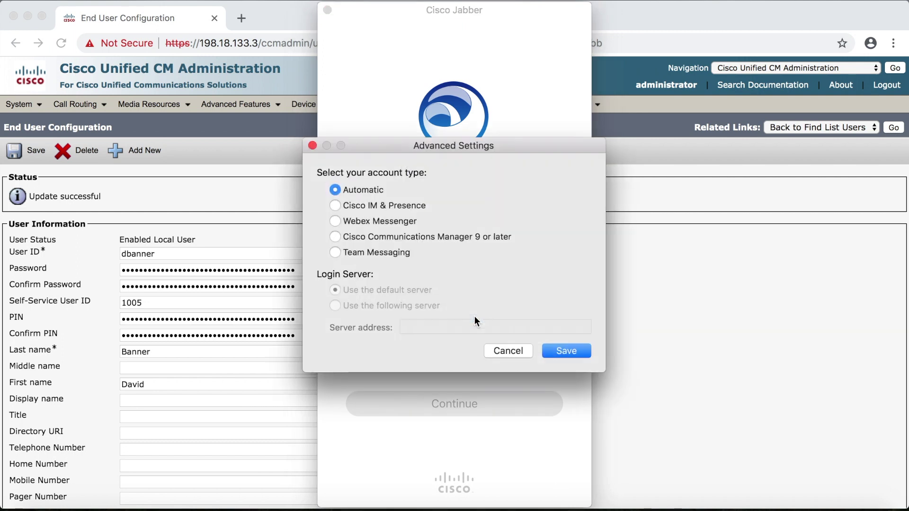
click(336, 205)
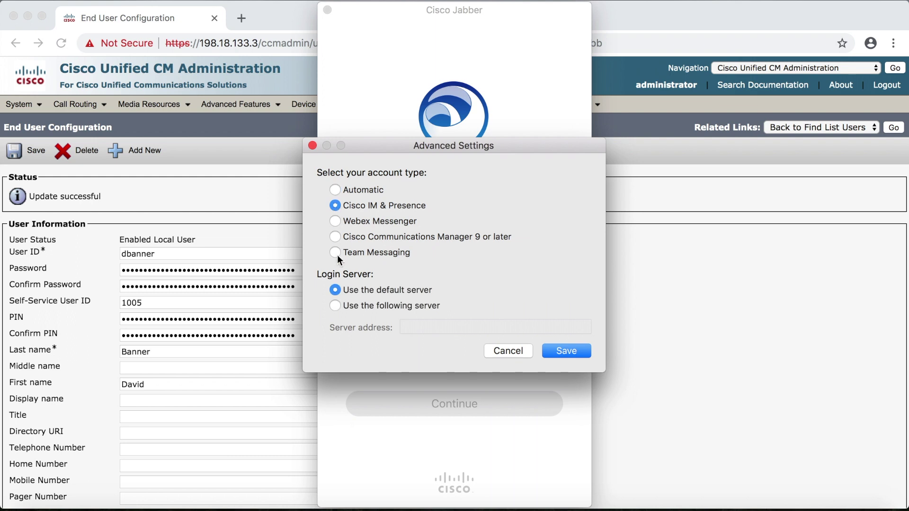
click(337, 306)
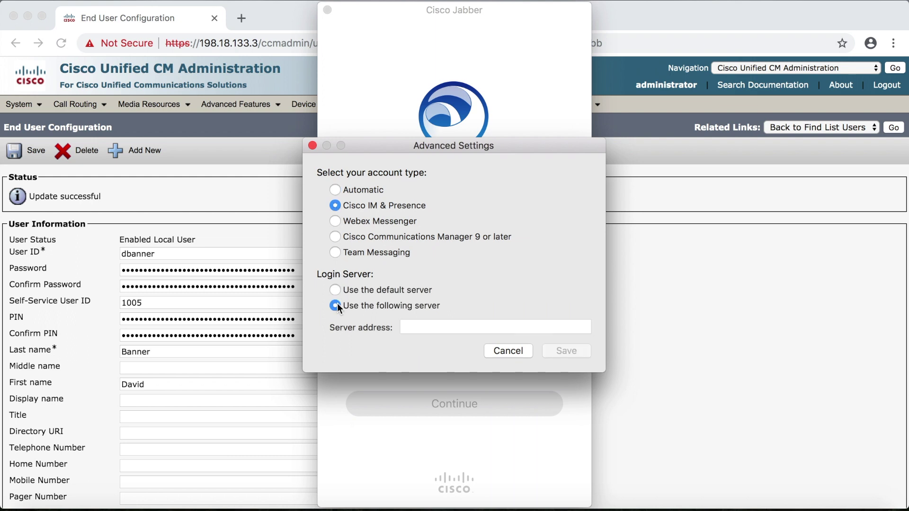
click(409, 327)
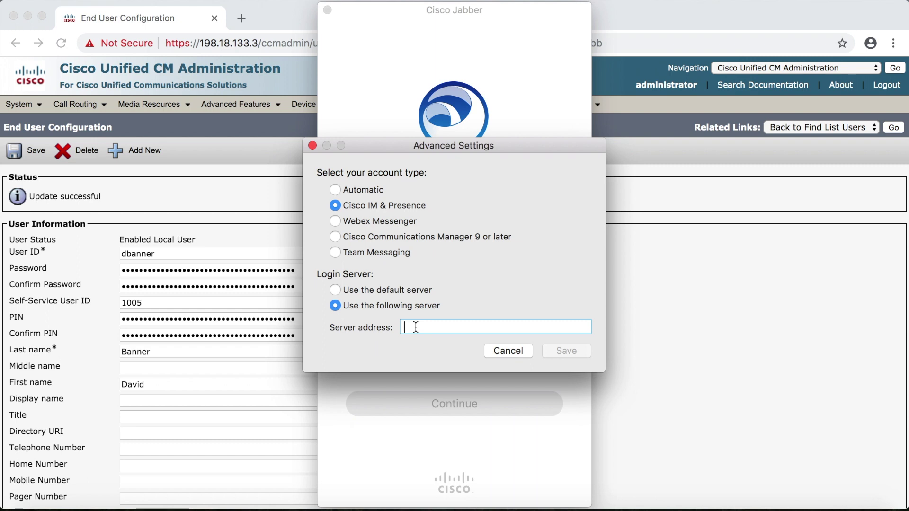
text(198)
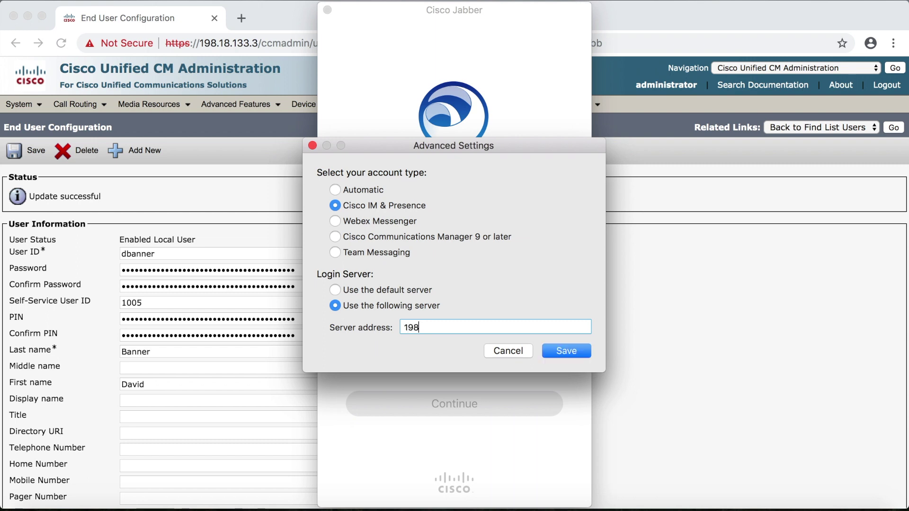
text(.18.133.4)
click(551, 352)
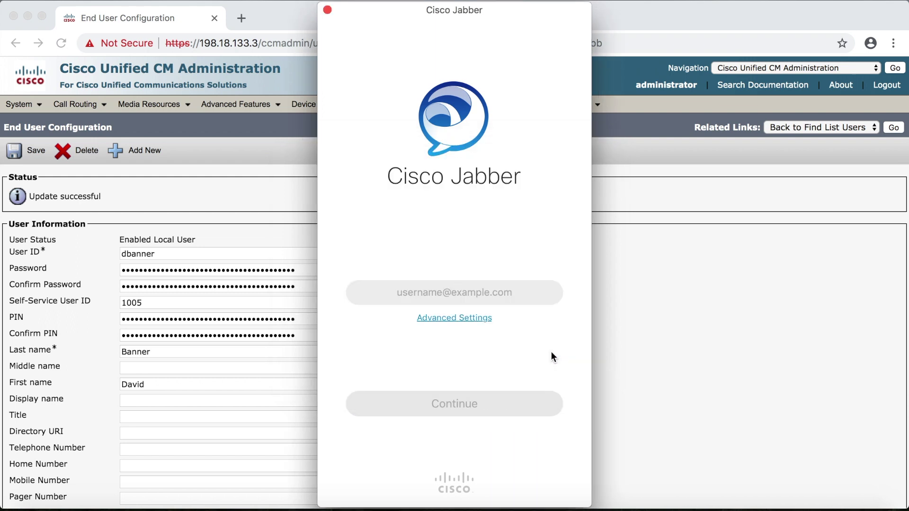
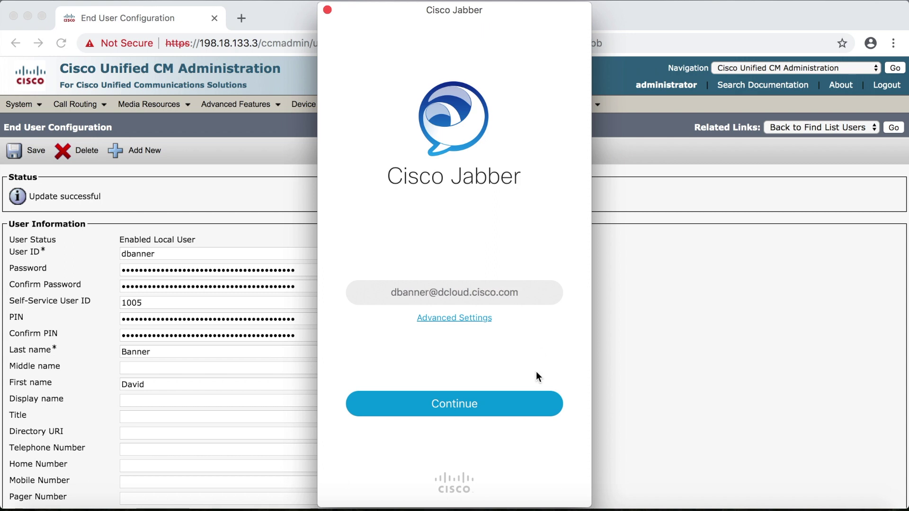
- Sign in to Cisco Jabber as the end user, entering the account password
click(460, 408)
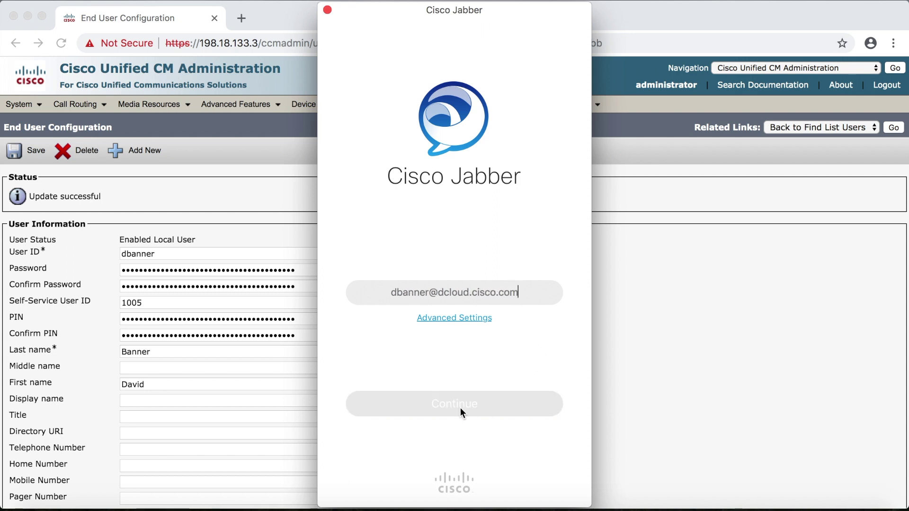
text(cisco)
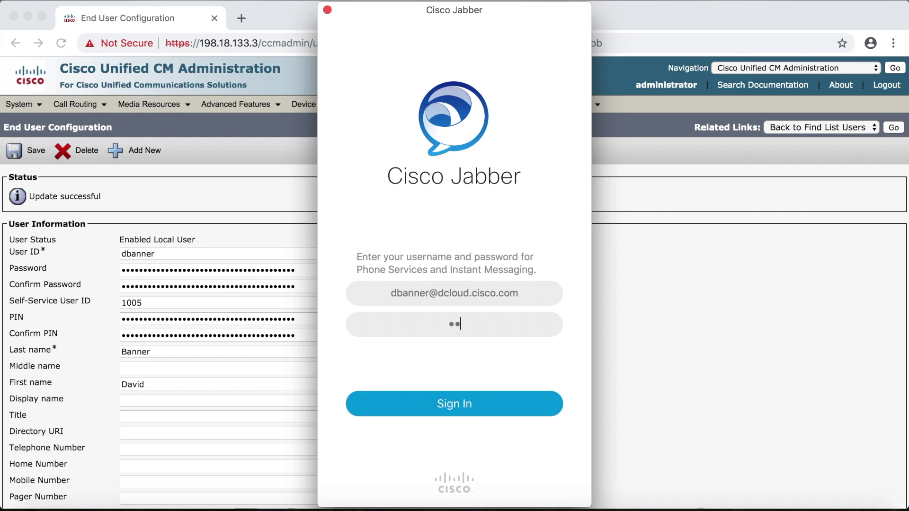
click(459, 410)
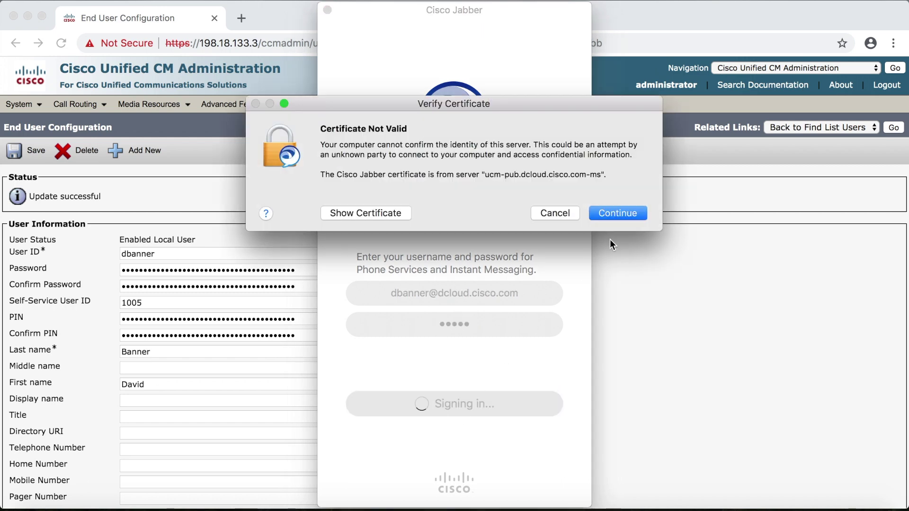
- Trust all five server certificates, skip the voicemail credentials update, and dismiss the shortcut tip
click(621, 213)
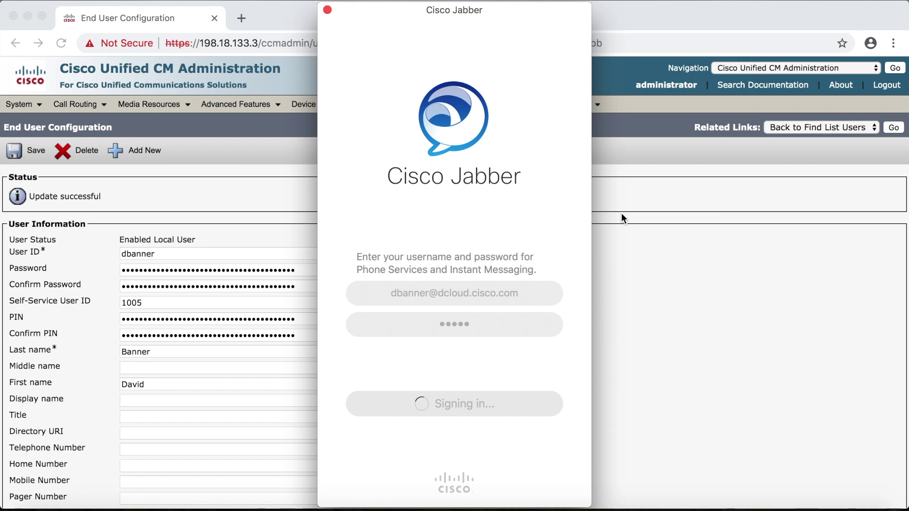
click(621, 213)
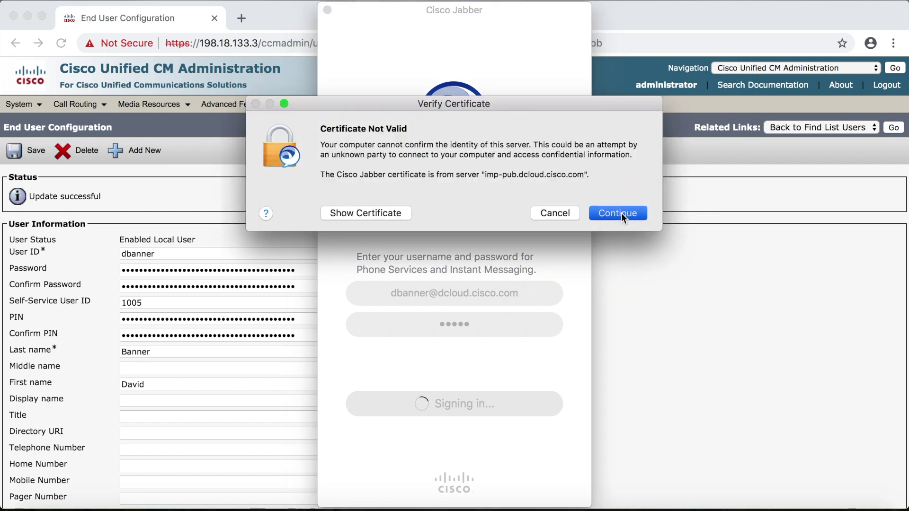
click(617, 213)
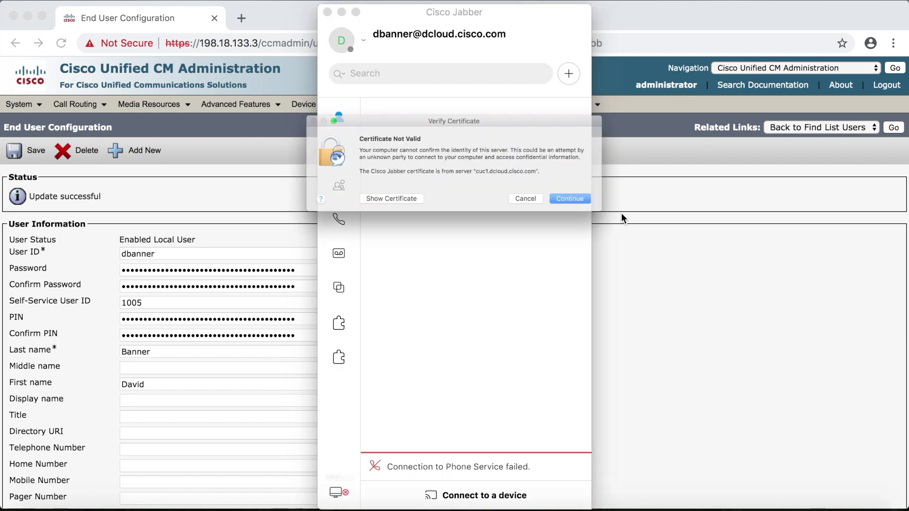
click(622, 213)
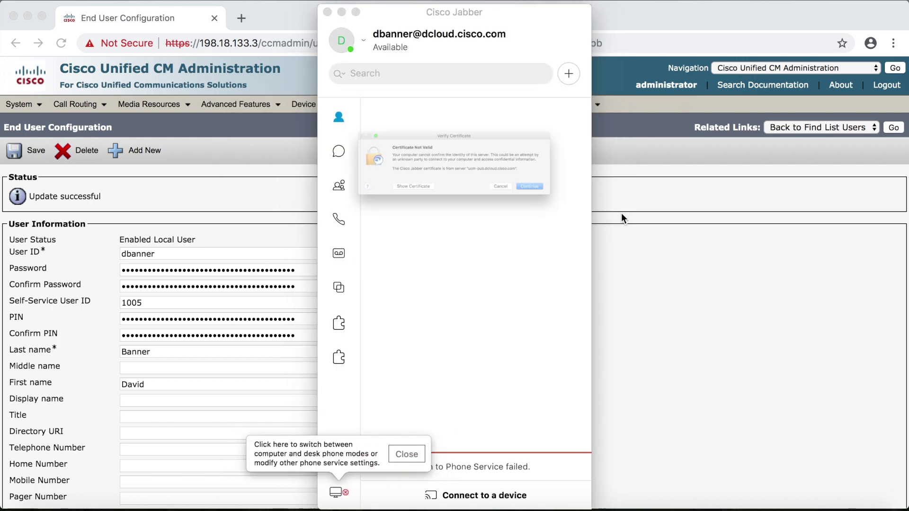
click(621, 213)
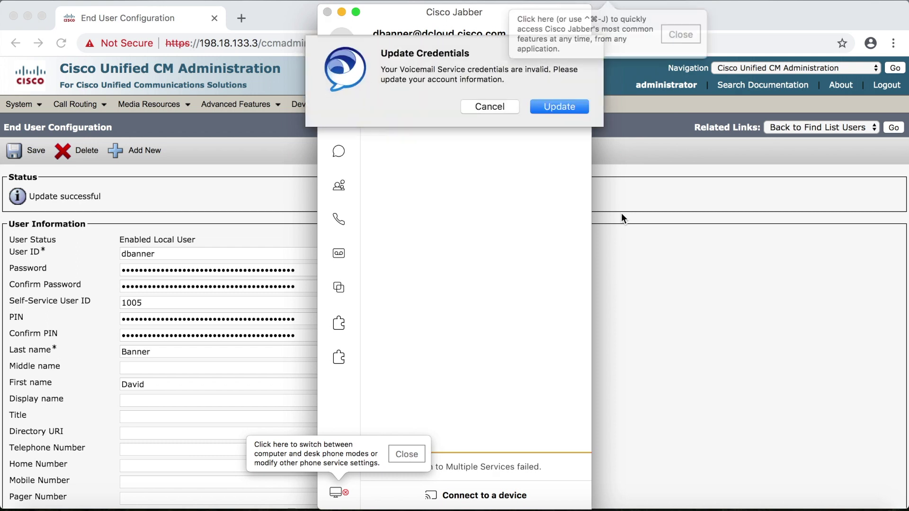
click(510, 106)
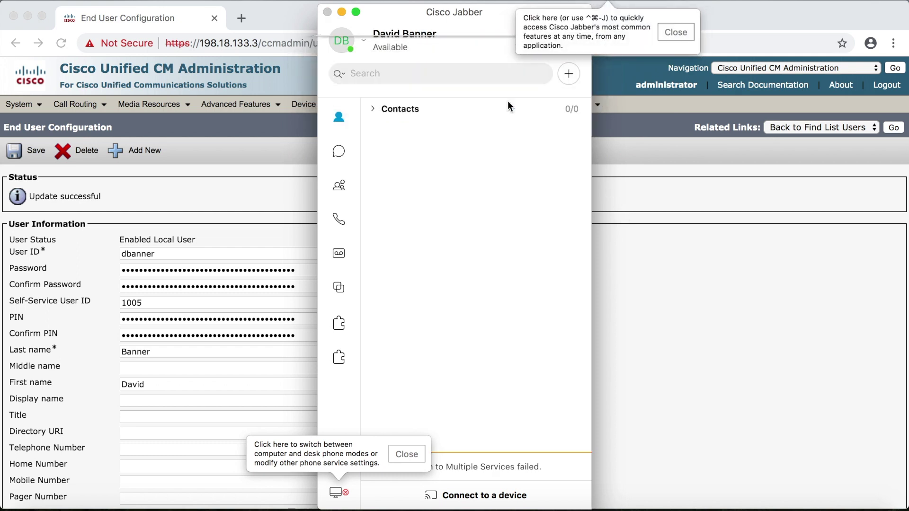
click(667, 32)
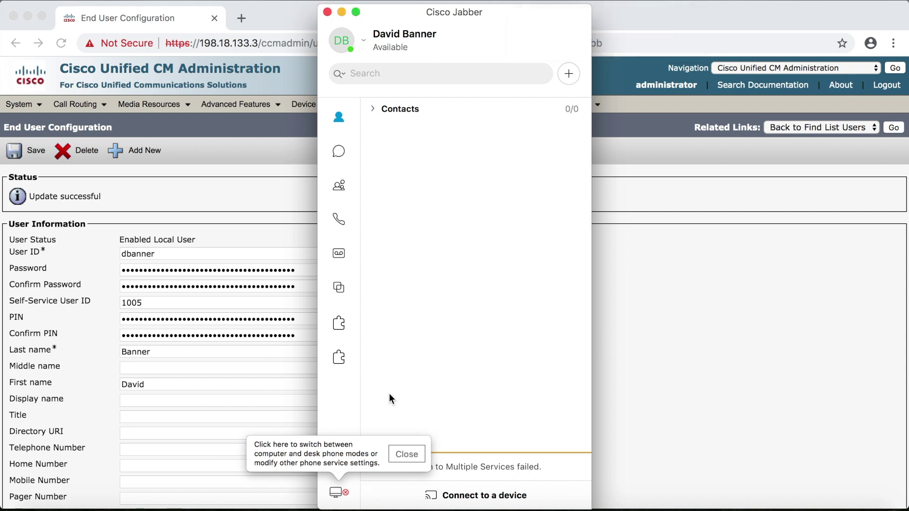
- Dismiss the phone-mode tip and show the empty Calls history list with Super+4
click(403, 449)
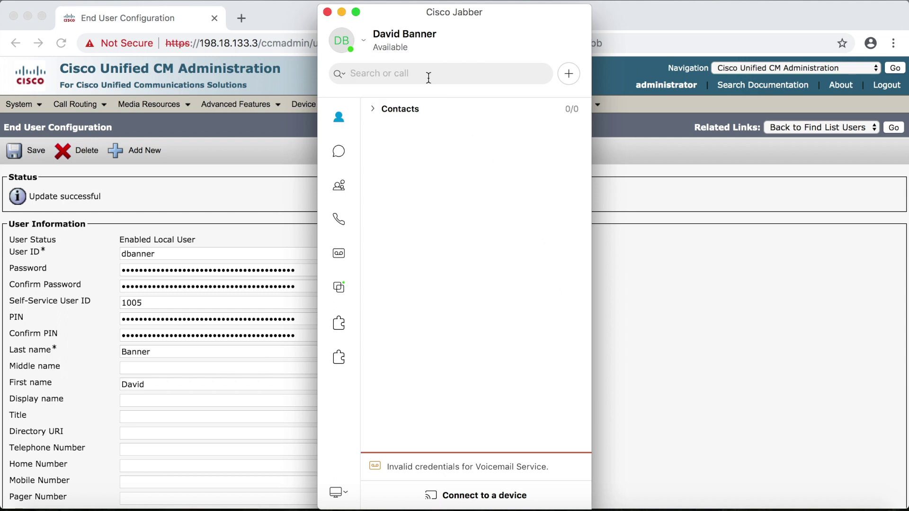
key(super+4)
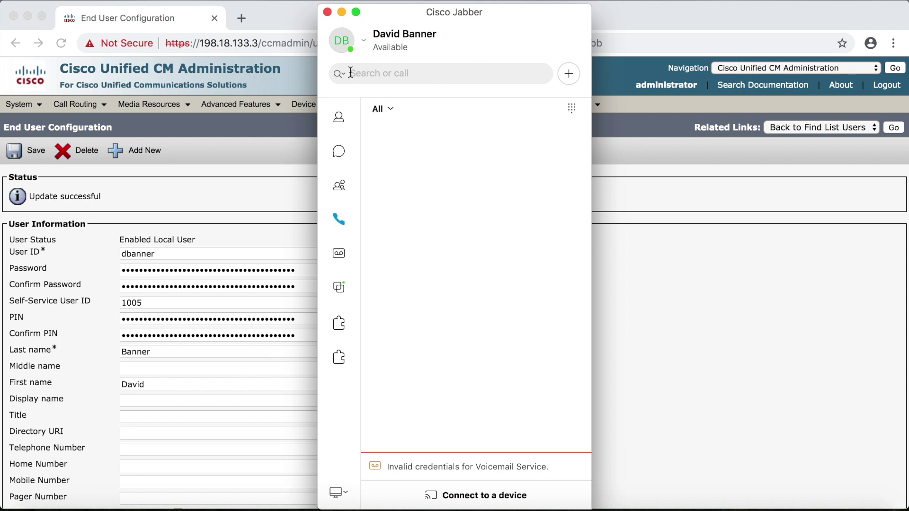